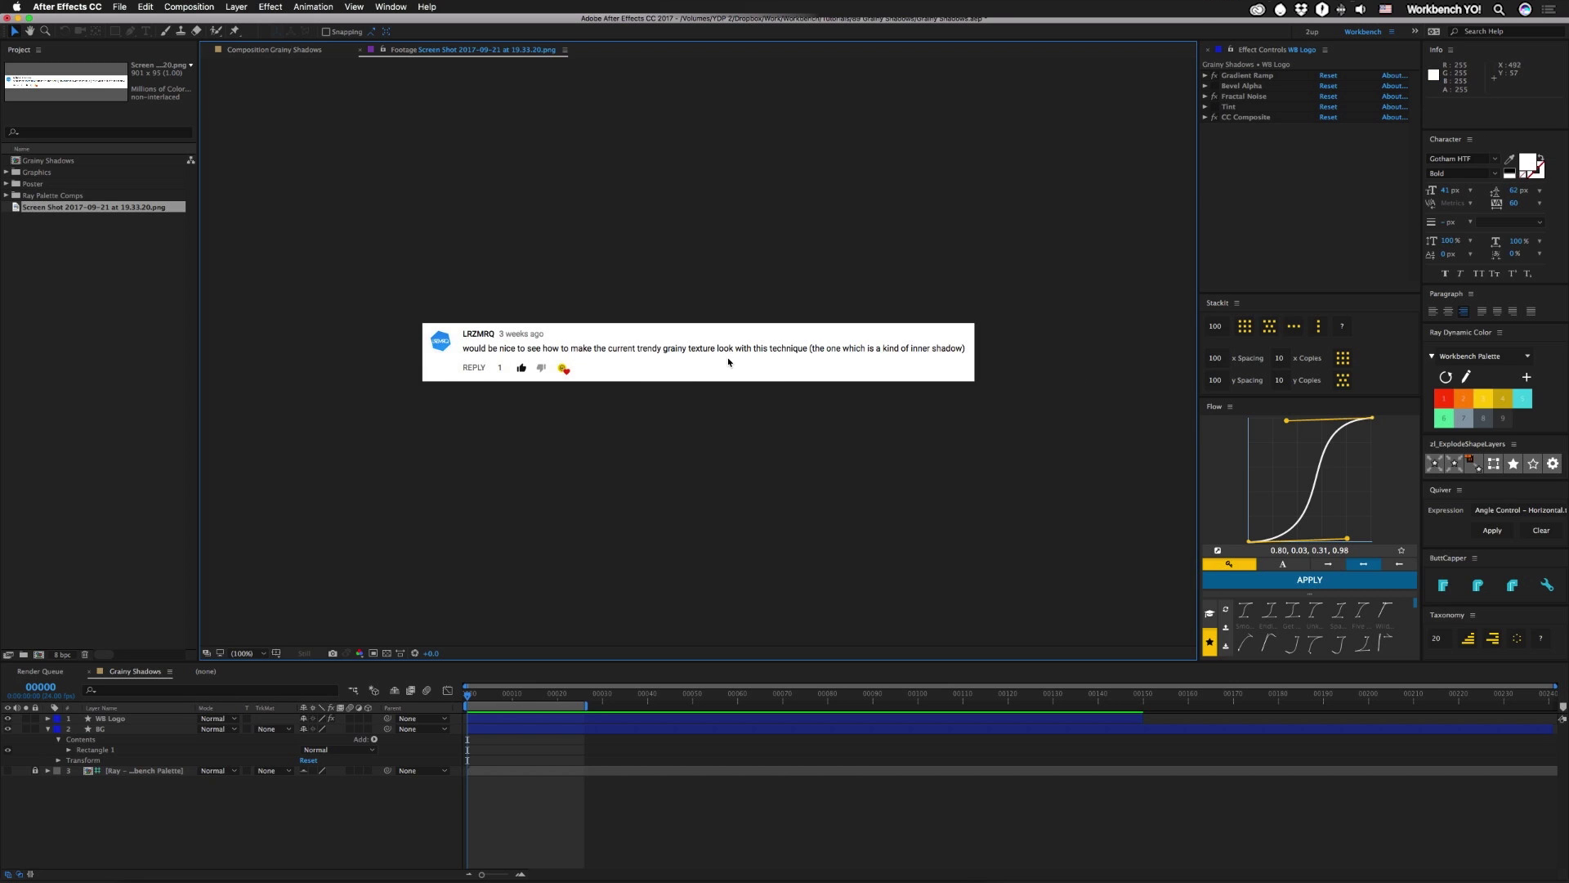
# Step: Show the Grainy Shadows composition, then drag the W logo and undo the move
pyautogui.click(262, 50)
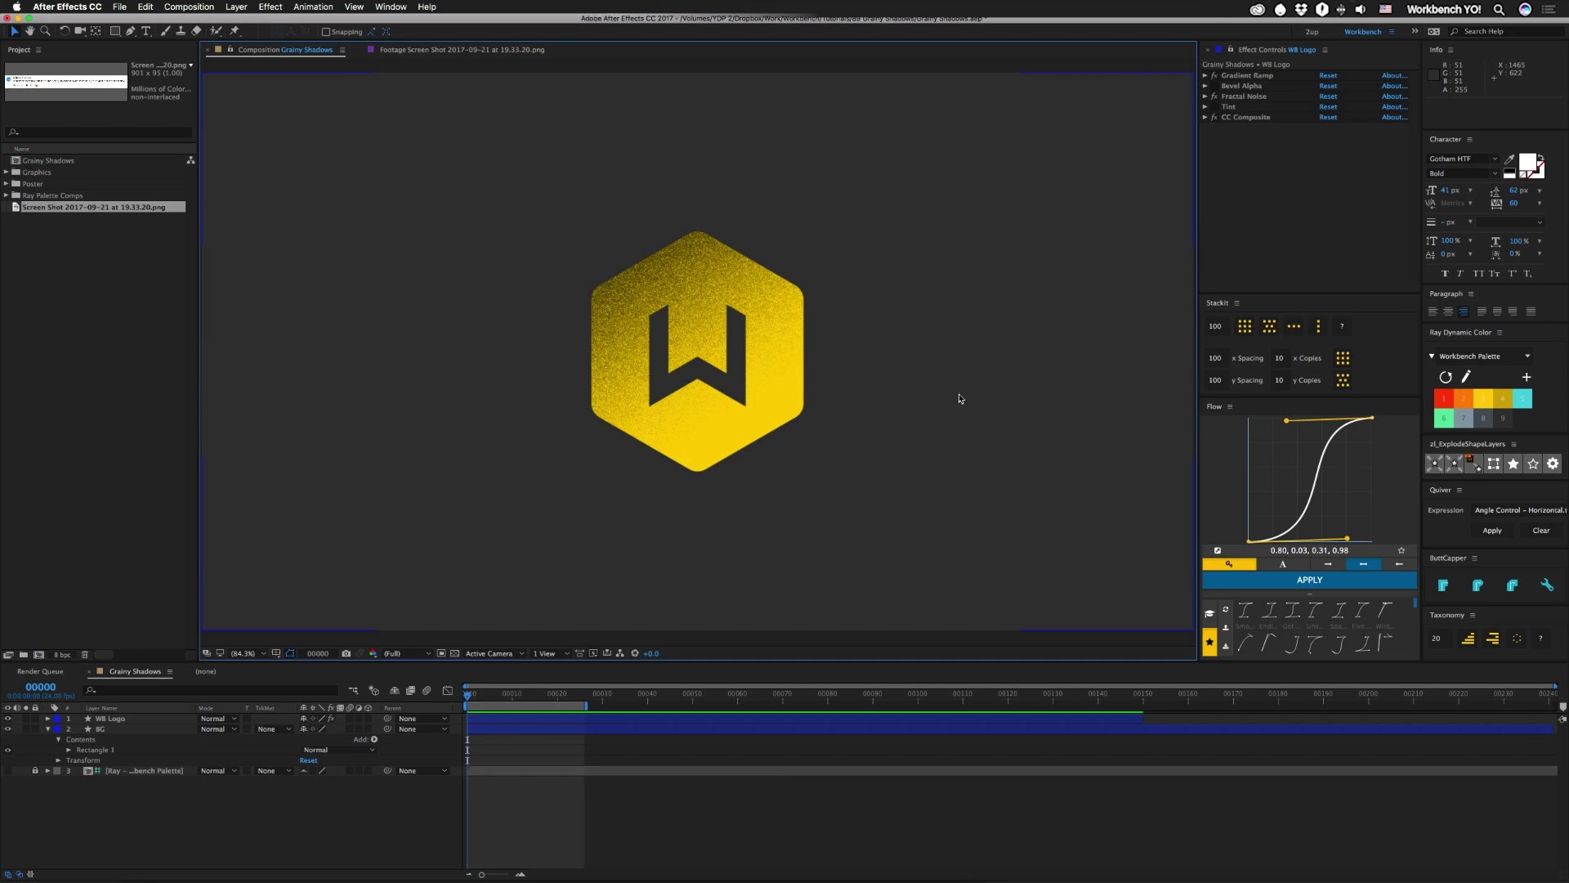
pyautogui.moveTo(713, 312); pyautogui.dragTo(979, 380)
pyautogui.hotkey('ctrl', 'z')
pyautogui.hotkey('ctrl', 'z')
pyautogui.hotkey('ctrl', 'z')
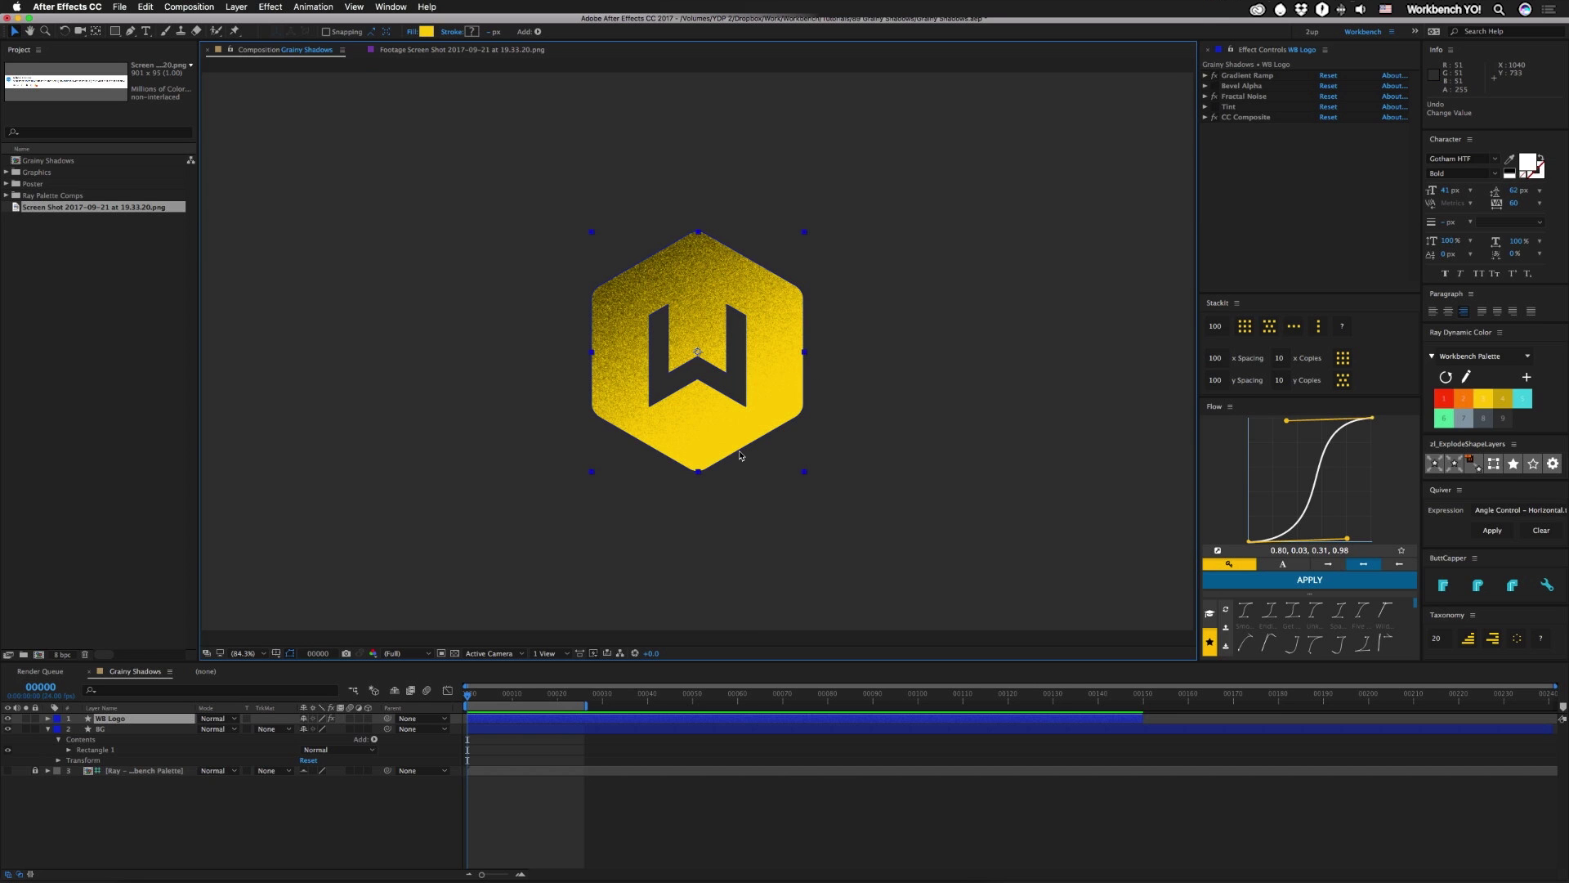
# Step: Disable all the logo's effects except Gradient Ramp and reveal its modified properties with UU
pyautogui.moveTo(1215, 75); pyautogui.dragTo(1216, 119)
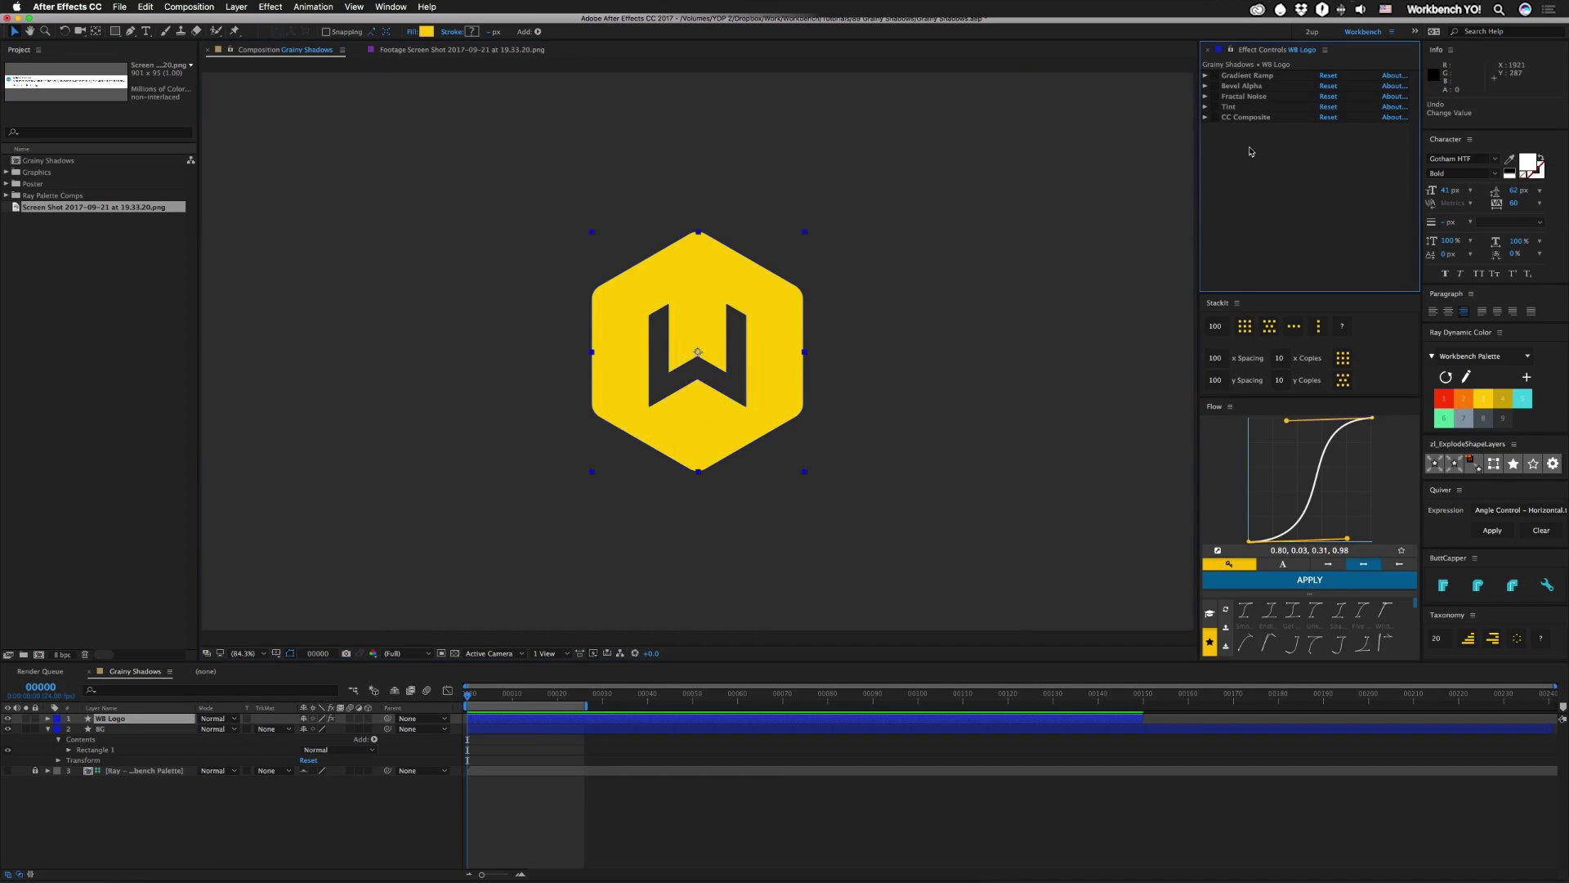
pyautogui.click(1215, 75)
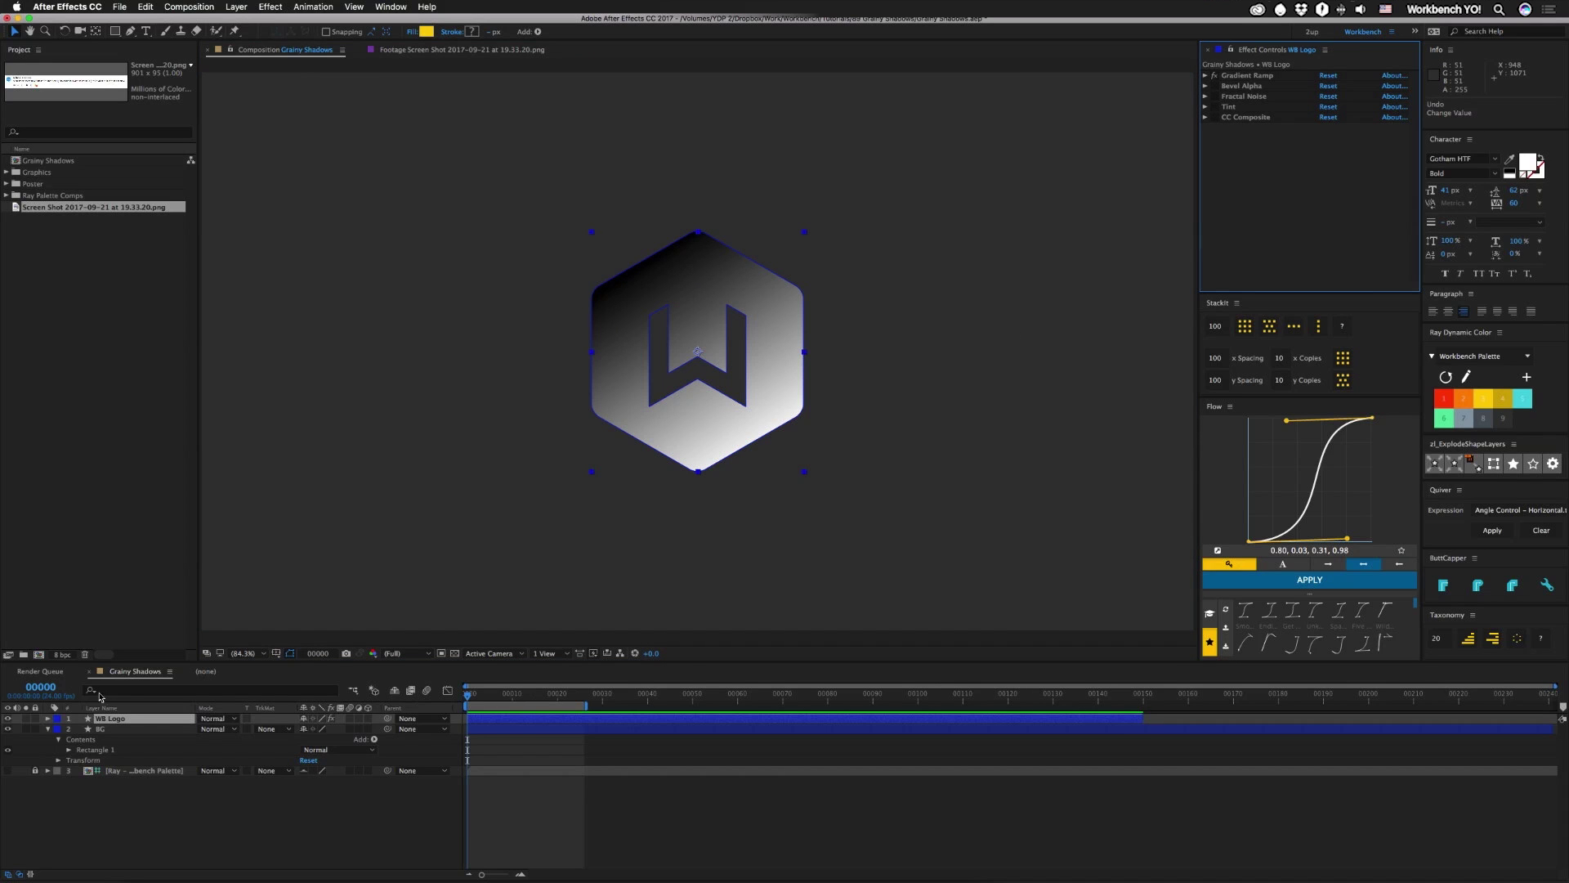
pyautogui.click(147, 724)
pyautogui.press('u')
pyautogui.press('u')
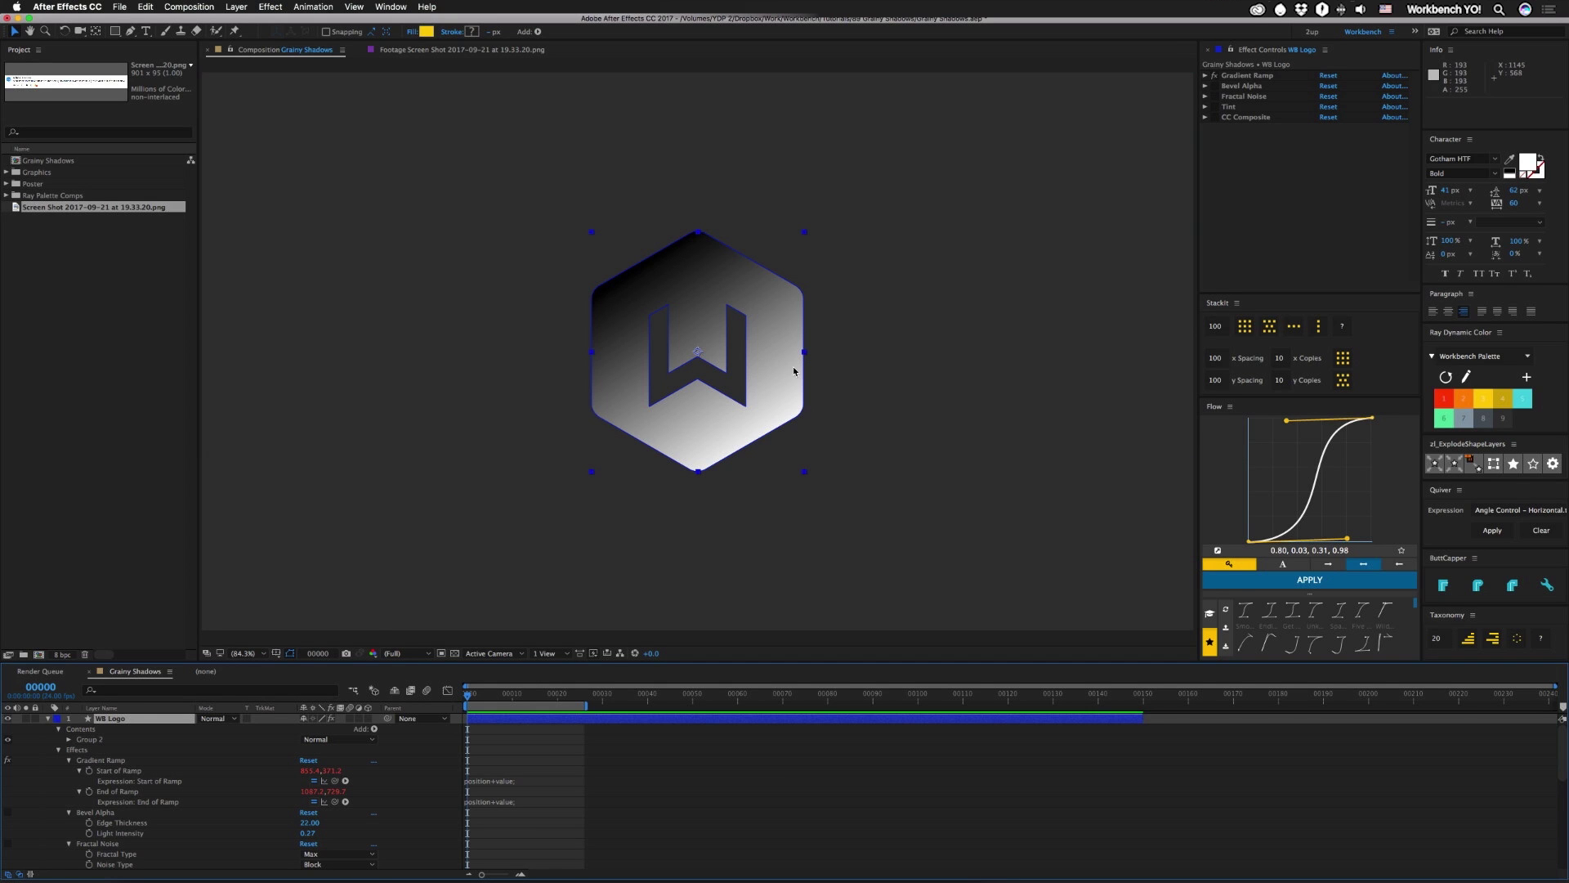
# Step: Drag the Gradient Ramp points for a diagonal black-to-white ramp, then enable Bevel Alpha
pyautogui.click(1245, 75)
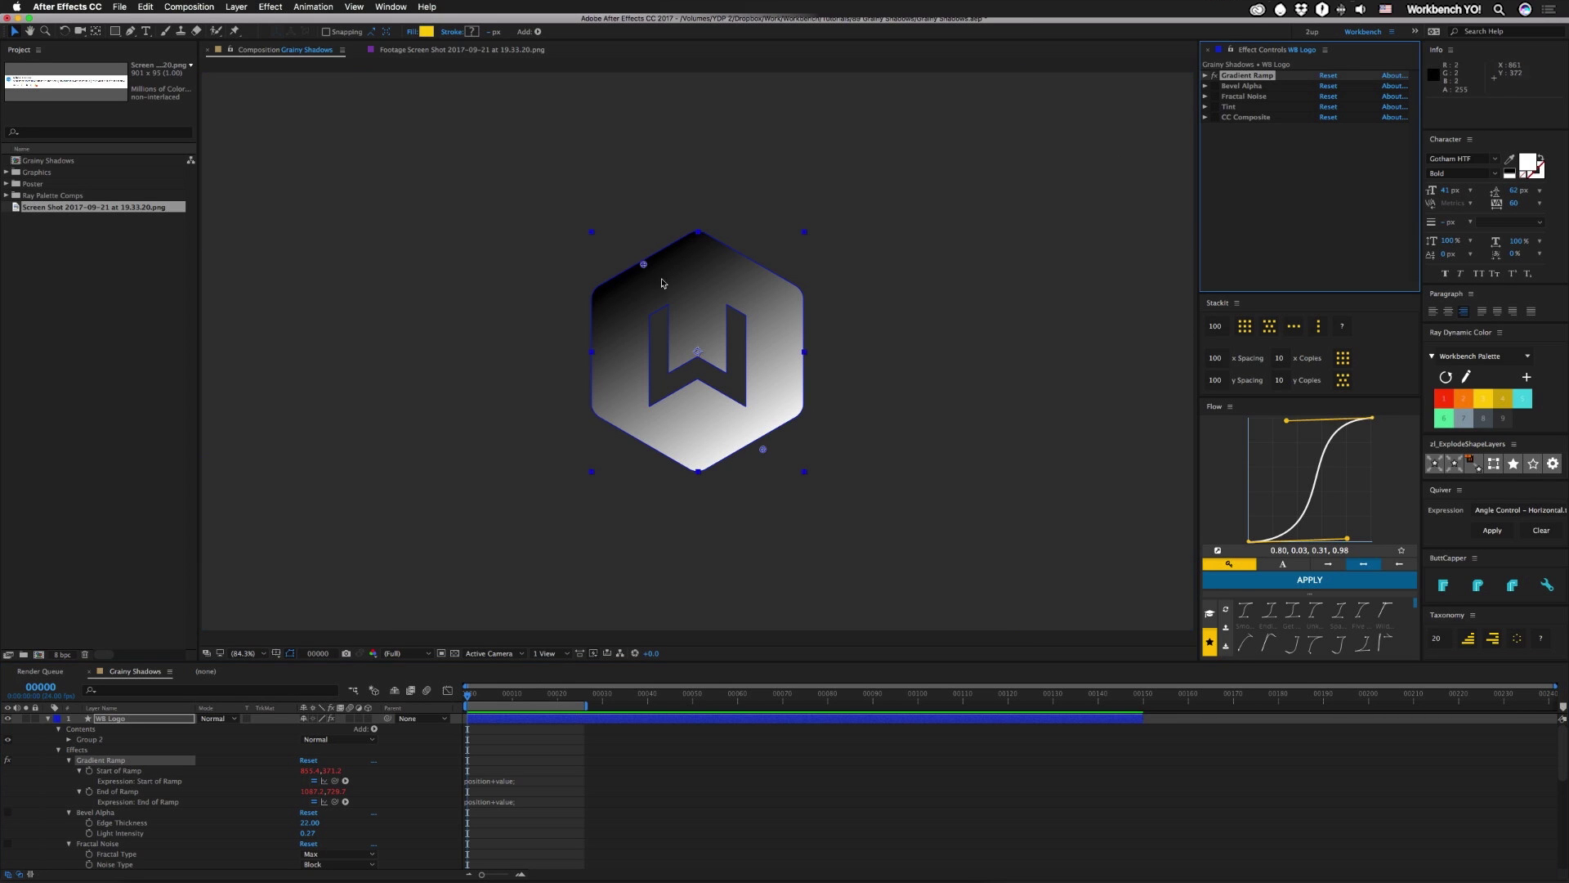
pyautogui.moveTo(718, 396); pyautogui.dragTo(658, 433)
pyautogui.moveTo(701, 488); pyautogui.dragTo(622, 375)
pyautogui.moveTo(655, 430); pyautogui.dragTo(728, 406)
pyautogui.moveTo(622, 354); pyautogui.dragTo(705, 453)
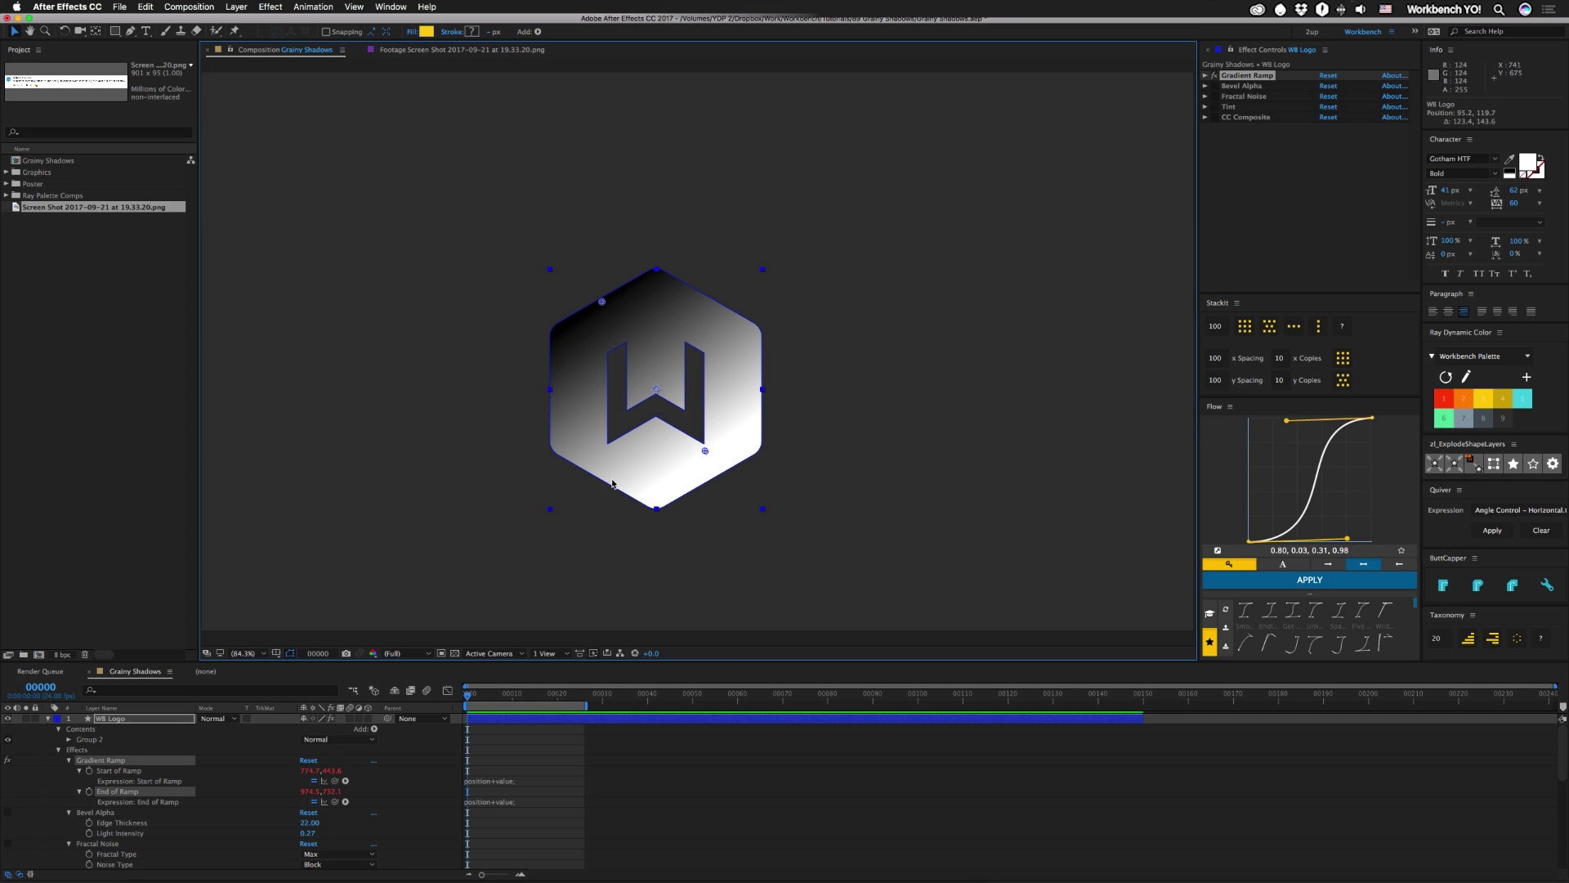
pyautogui.click(1215, 86)
# Step: Switch Bevel Alpha off and enable Fractal Noise, moving the logo to watch the grain shift
pyautogui.click(1216, 86)
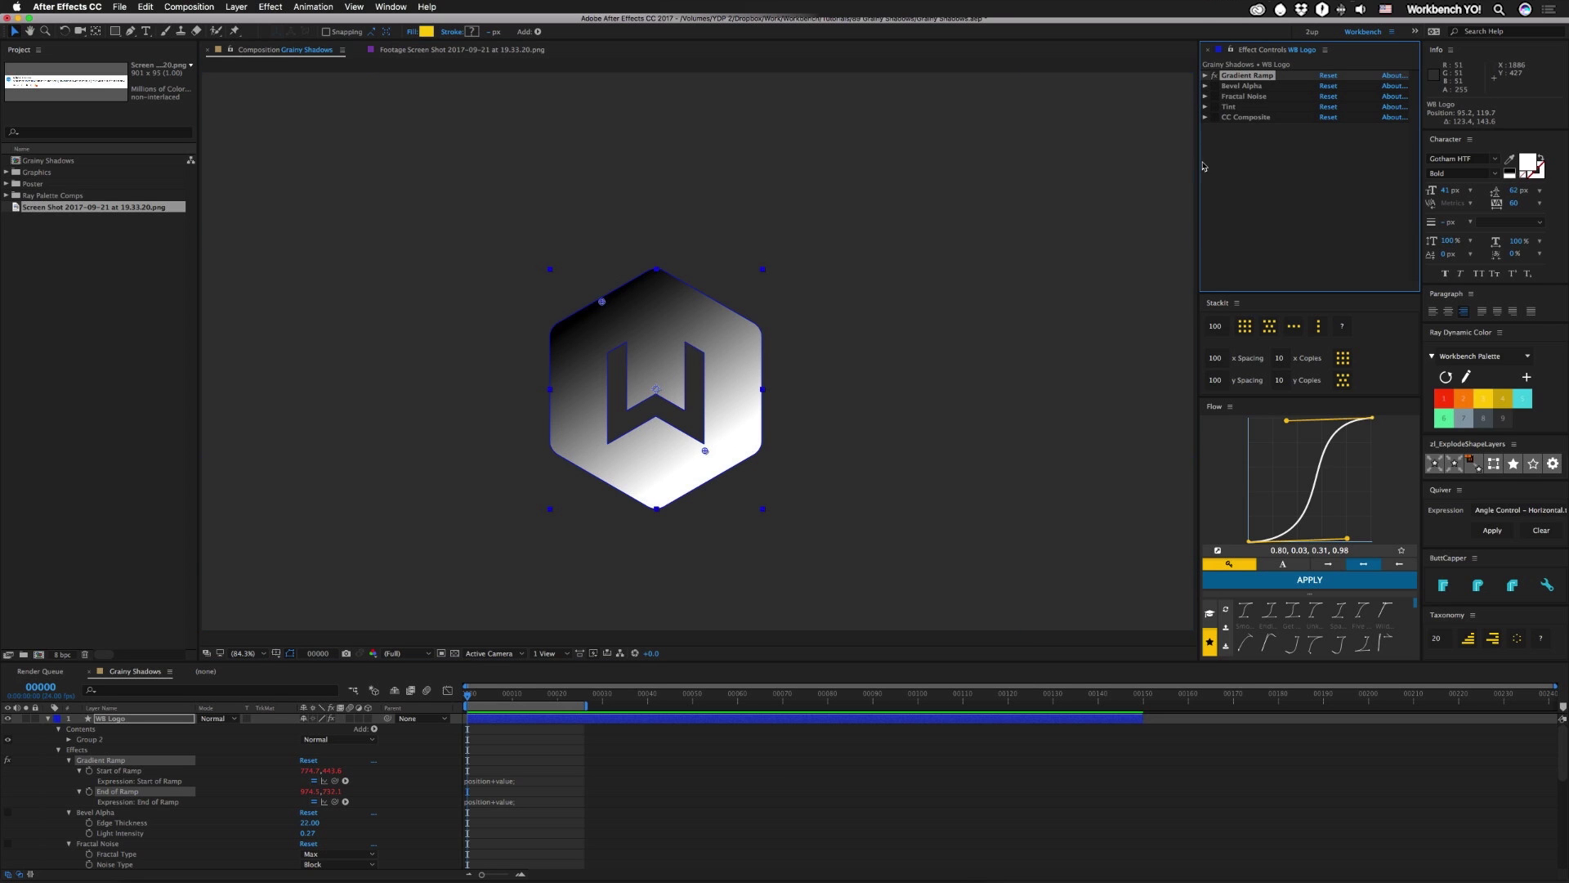
pyautogui.click(1215, 97)
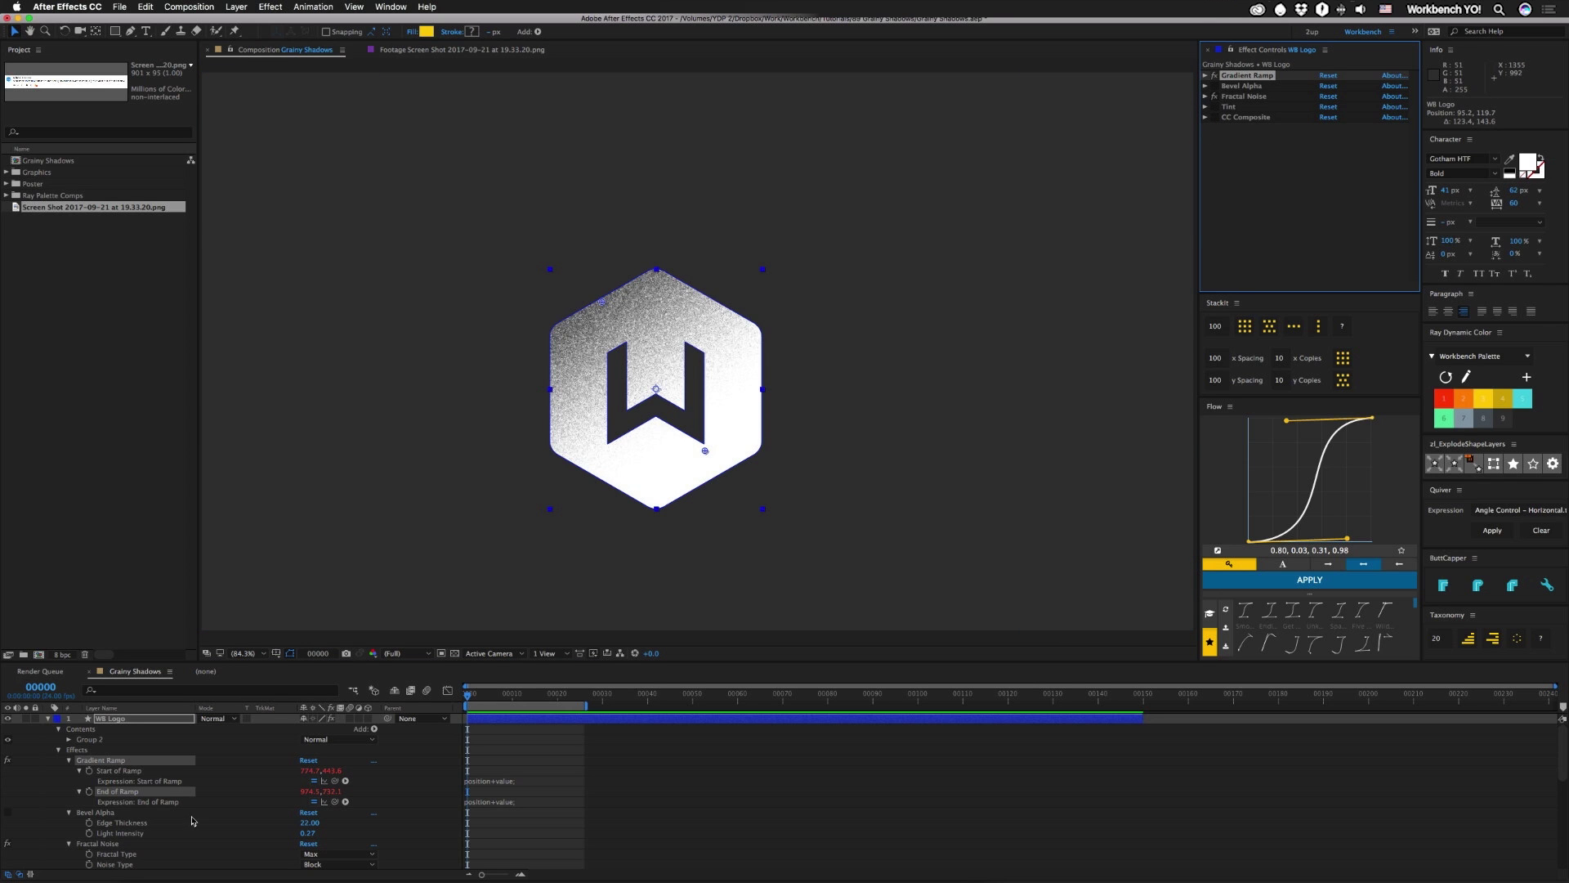
pyautogui.scroll(-4, 192, 820)
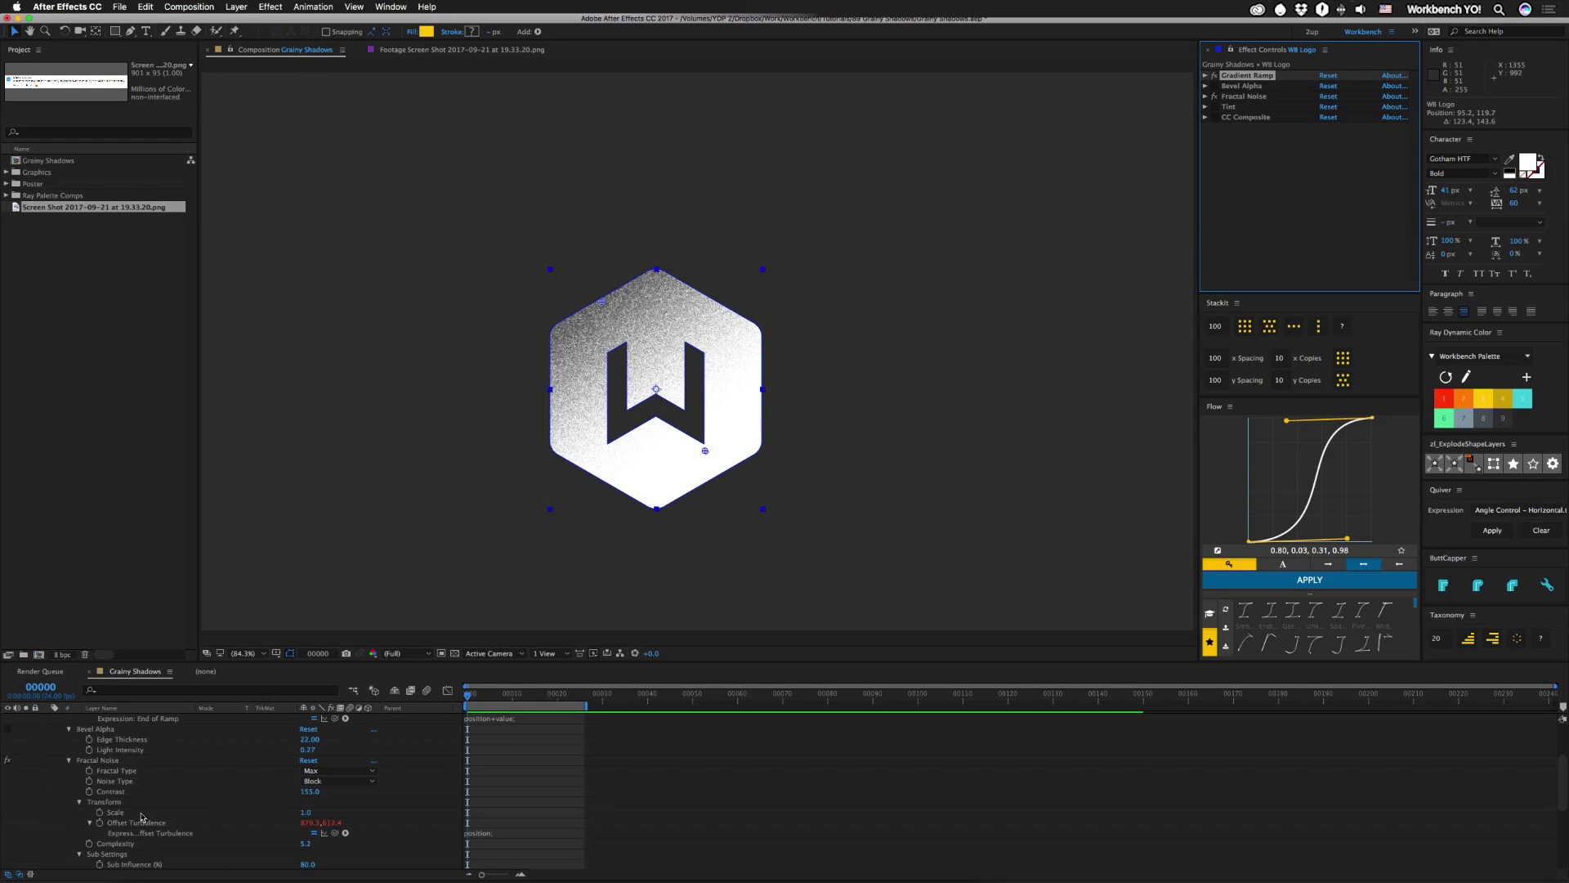
pyautogui.moveTo(751, 406); pyautogui.dragTo(907, 352)
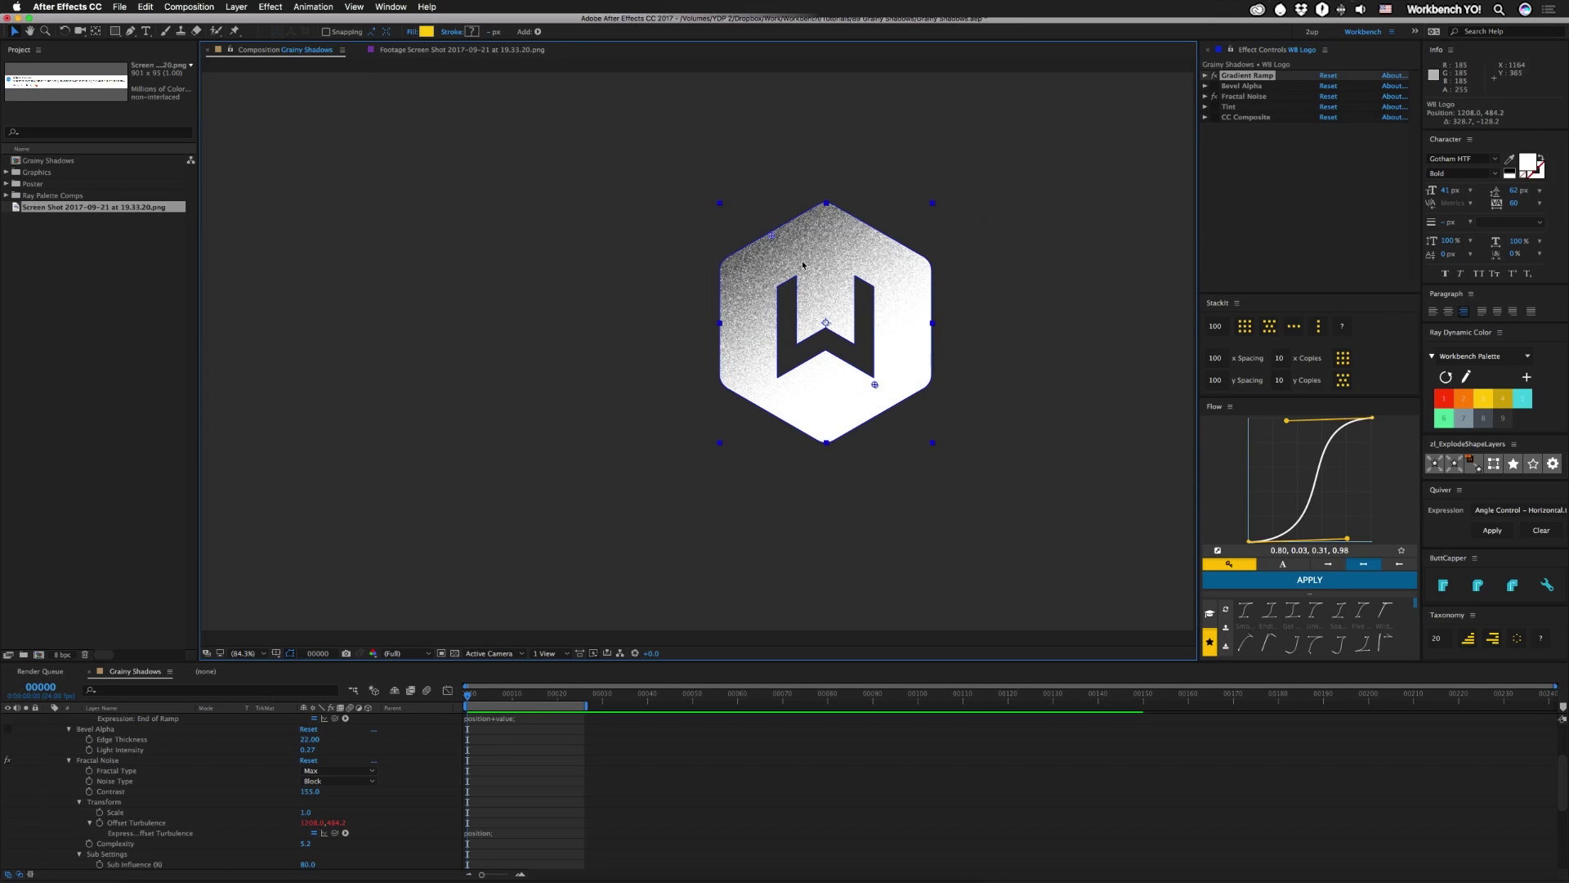
pyautogui.moveTo(821, 300)
pyautogui.mouseDown()
pyautogui.moveTo(931, 262)
pyautogui.moveTo(945, 273)
pyautogui.moveTo(807, 295)
pyautogui.mouseUp()
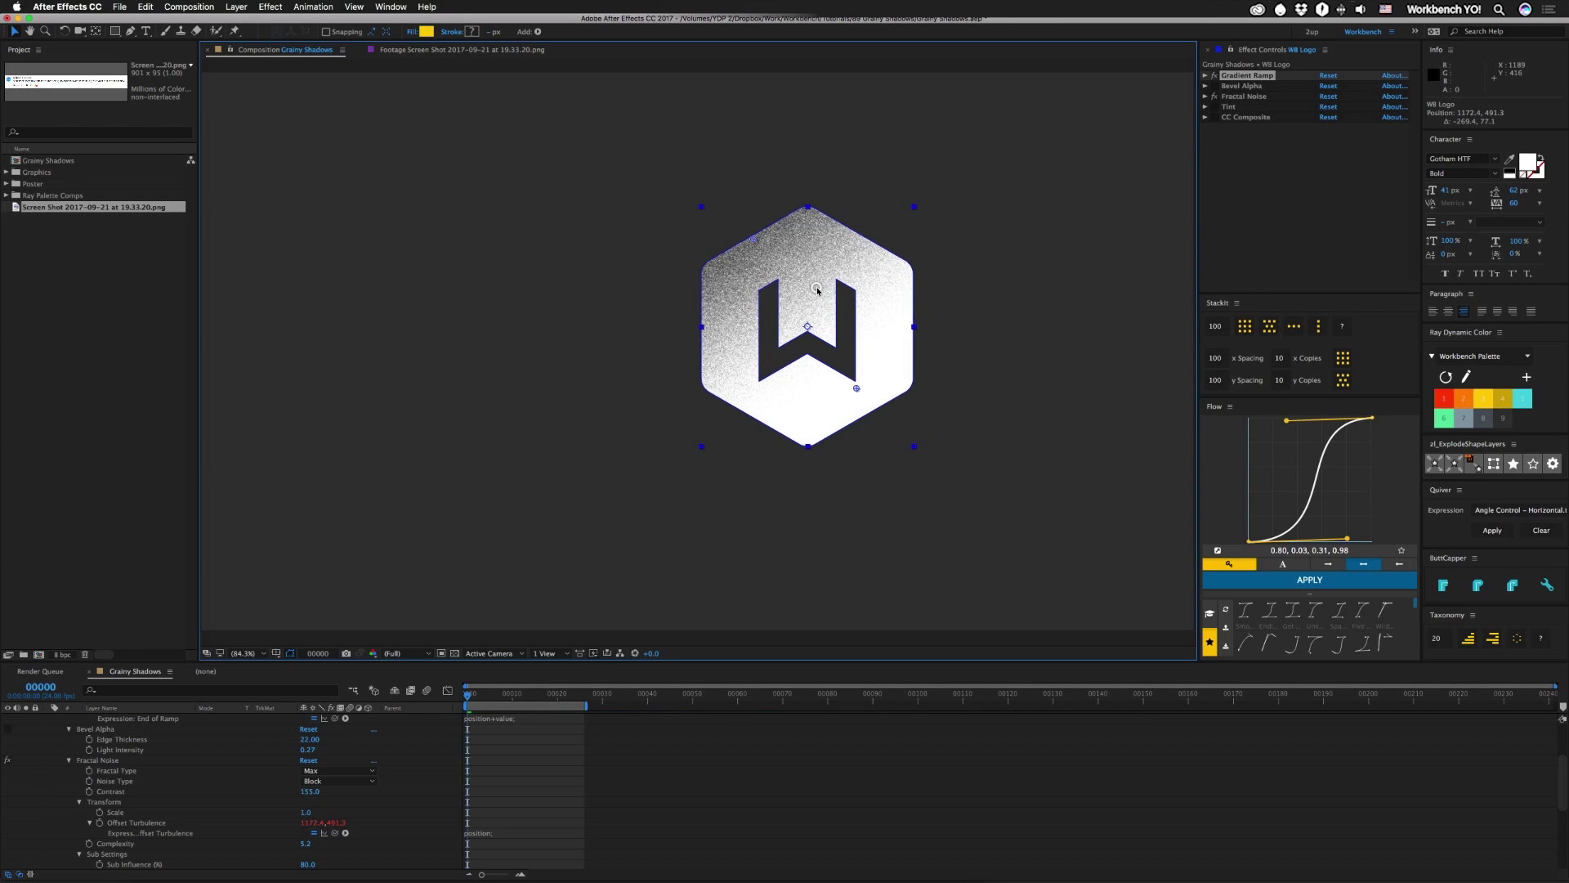
# Step: Set the Fractal Noise Contrast to 134
pyautogui.click(1204, 97)
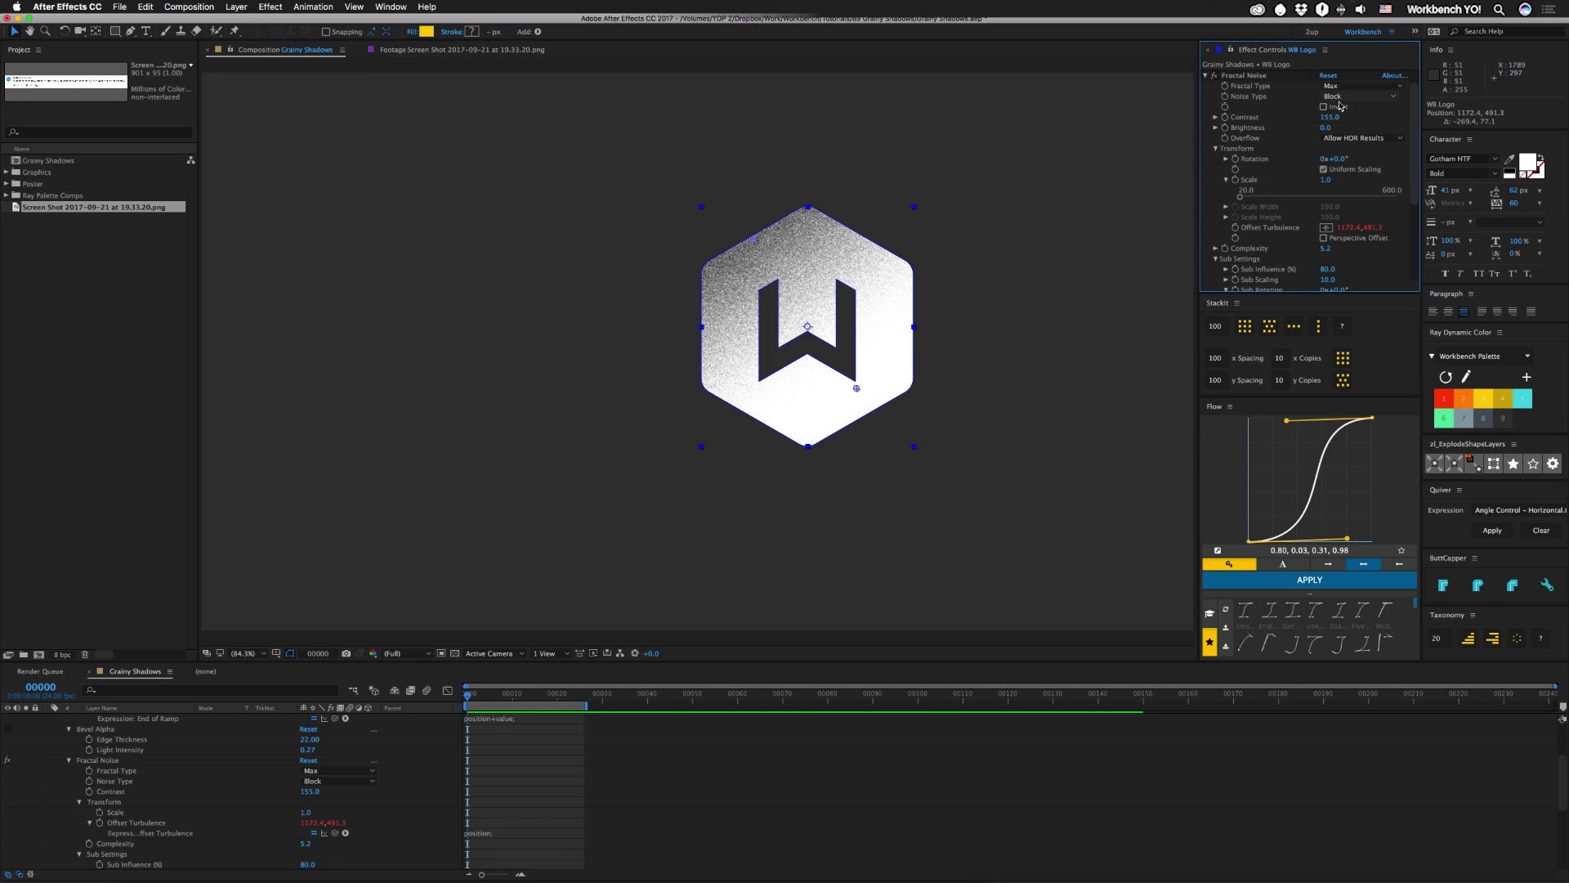
pyautogui.moveTo(1330, 117); pyautogui.dragTo(1288, 147)
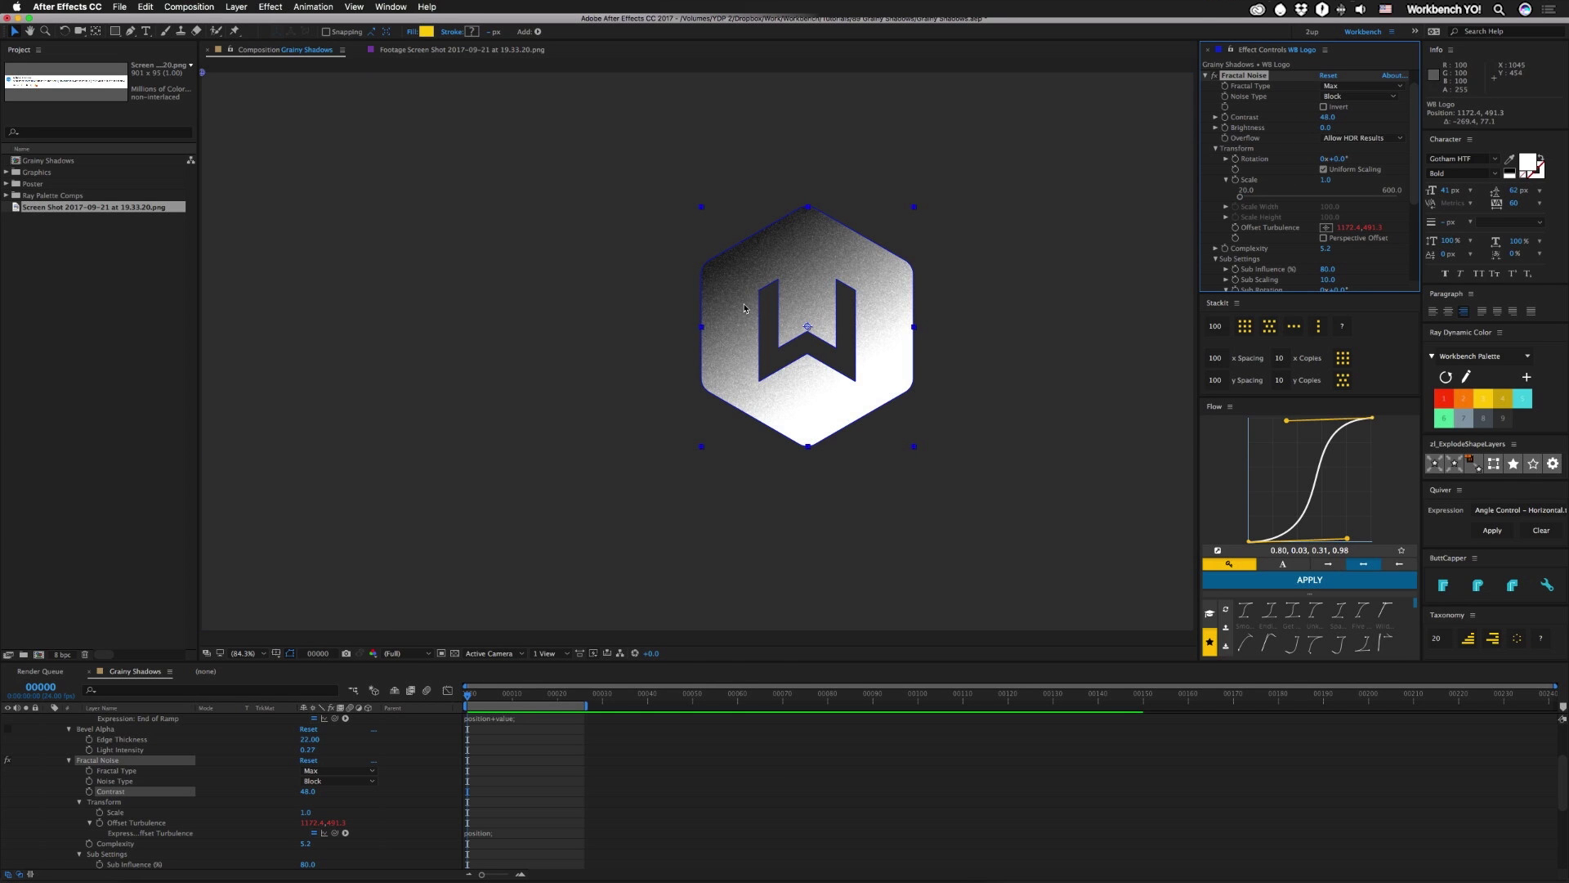
pyautogui.moveTo(1328, 120); pyautogui.dragTo(1370, 111)
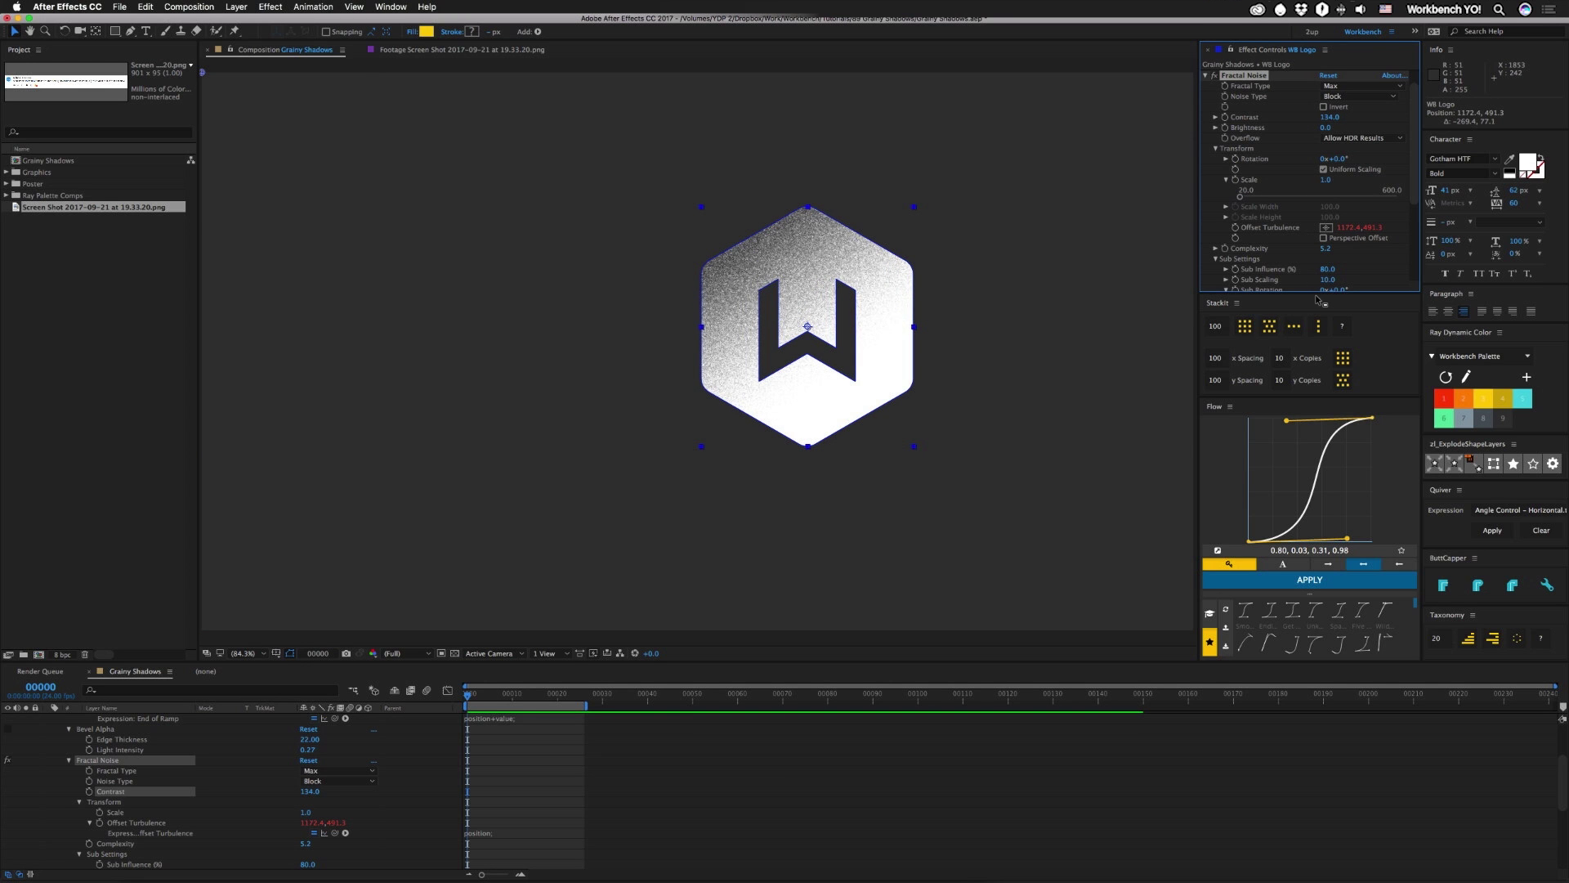
# Step: Enable Tint and set its Map Black To colour to a dark purple
pyautogui.click(1205, 76)
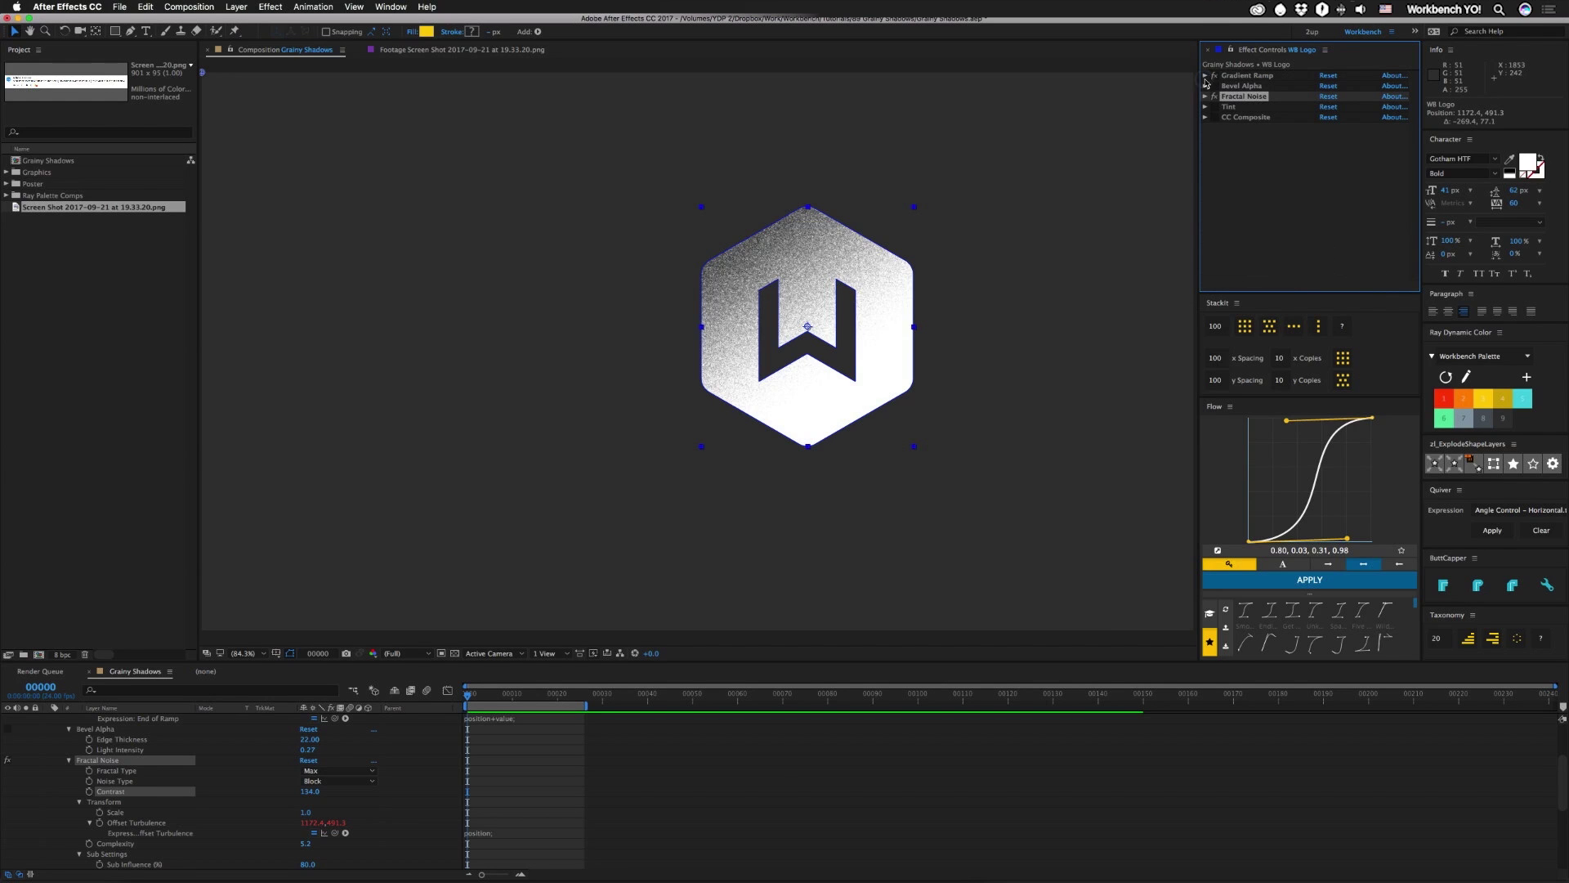
pyautogui.click(1214, 96)
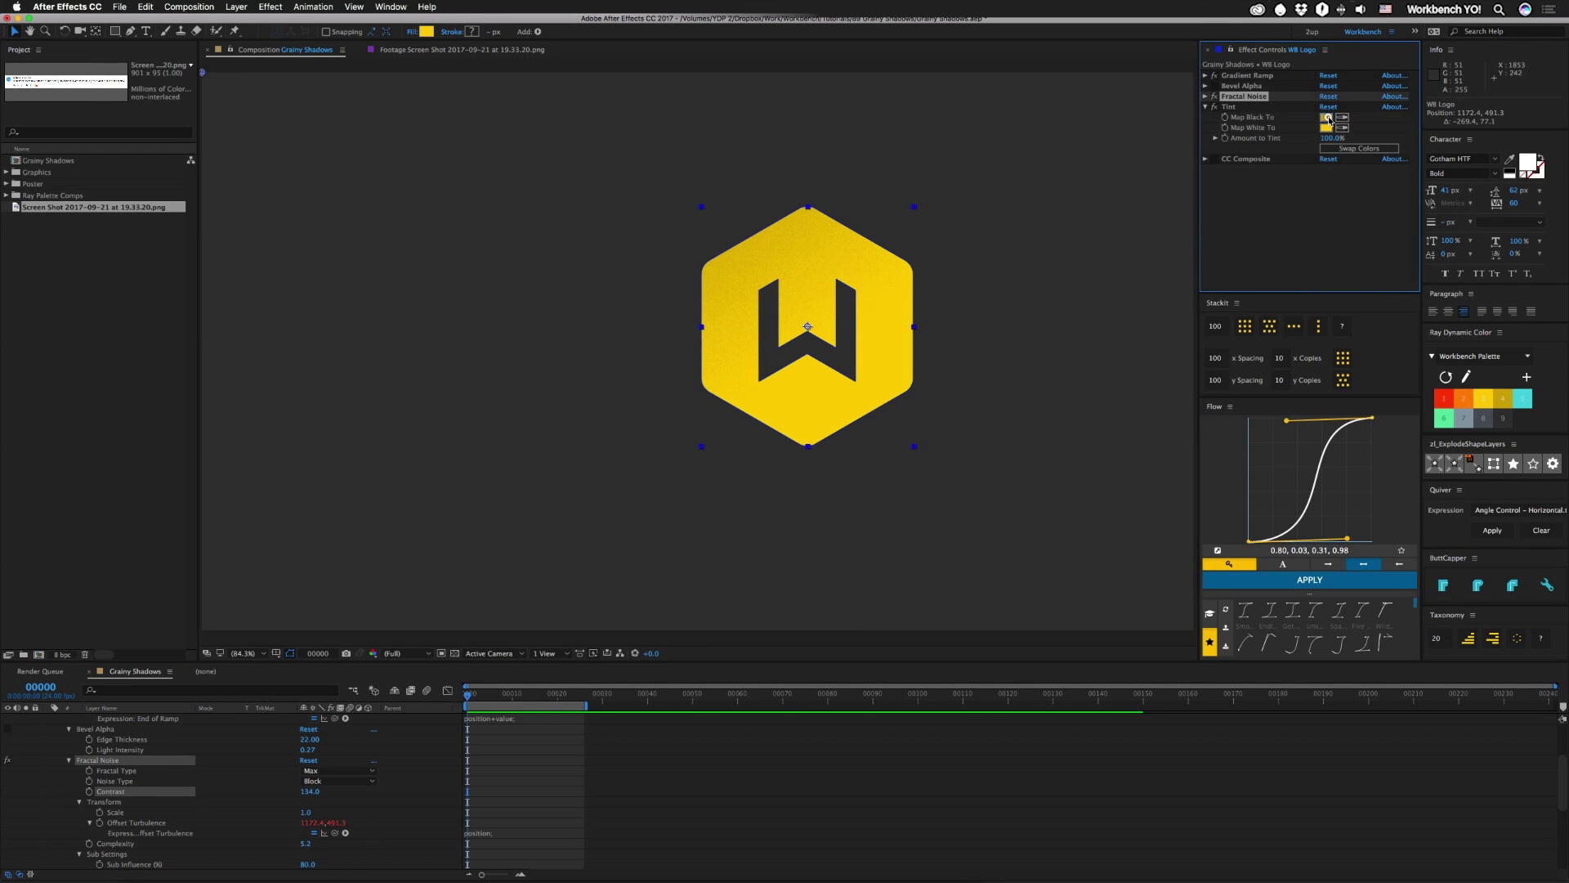
pyautogui.click(1326, 117)
pyautogui.moveTo(799, 546)
pyautogui.mouseDown()
pyautogui.moveTo(780, 622)
pyautogui.moveTo(787, 576)
pyautogui.moveTo(841, 545)
pyautogui.mouseUp()
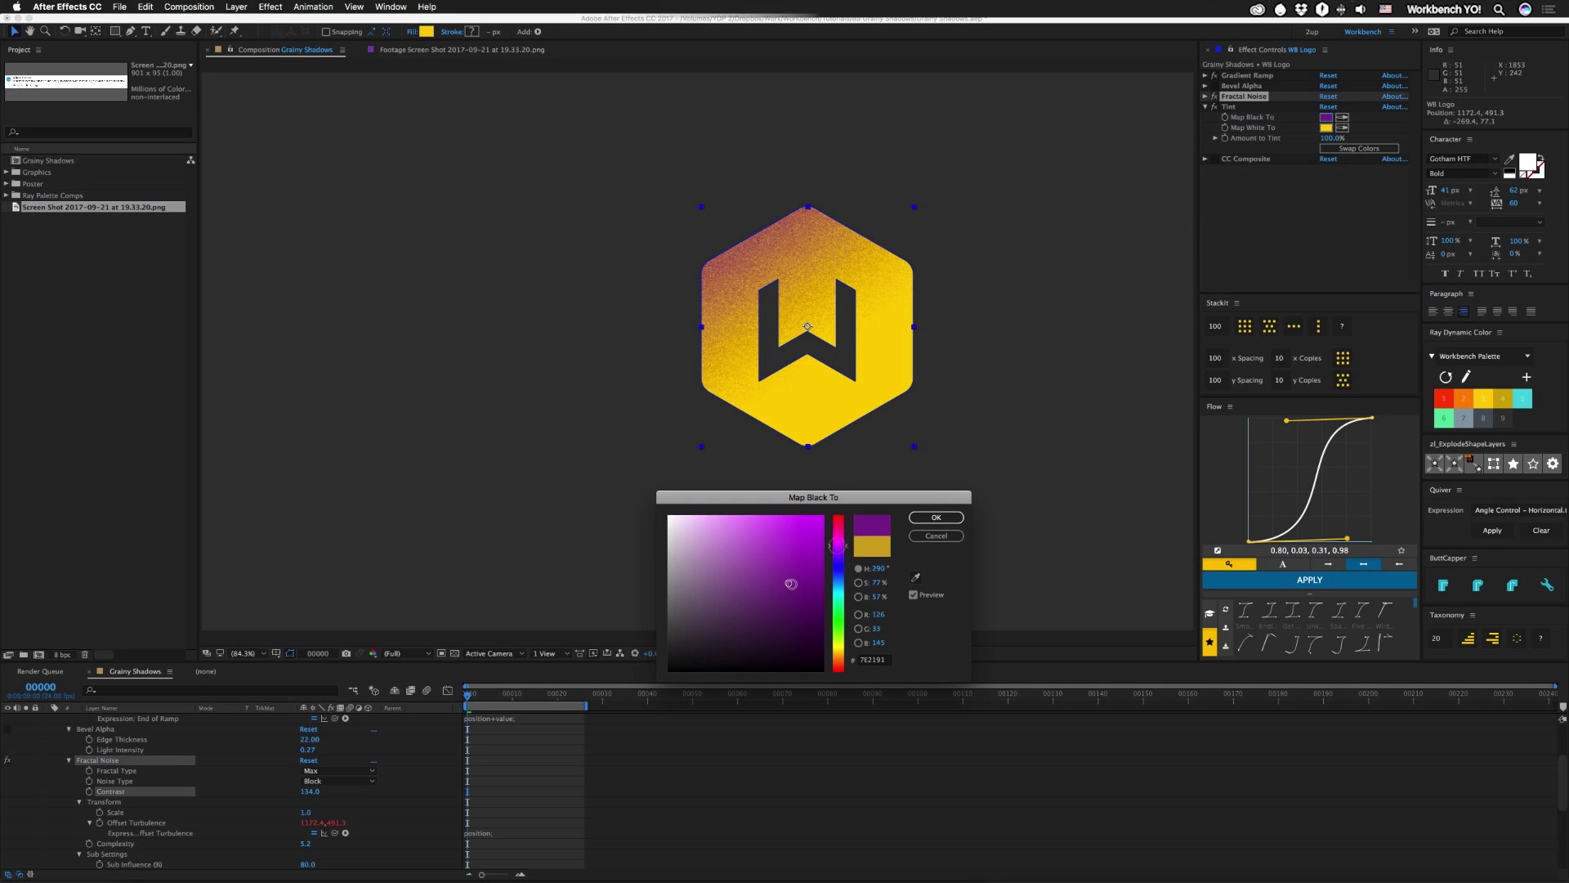
pyautogui.click(795, 589)
pyautogui.click(936, 518)
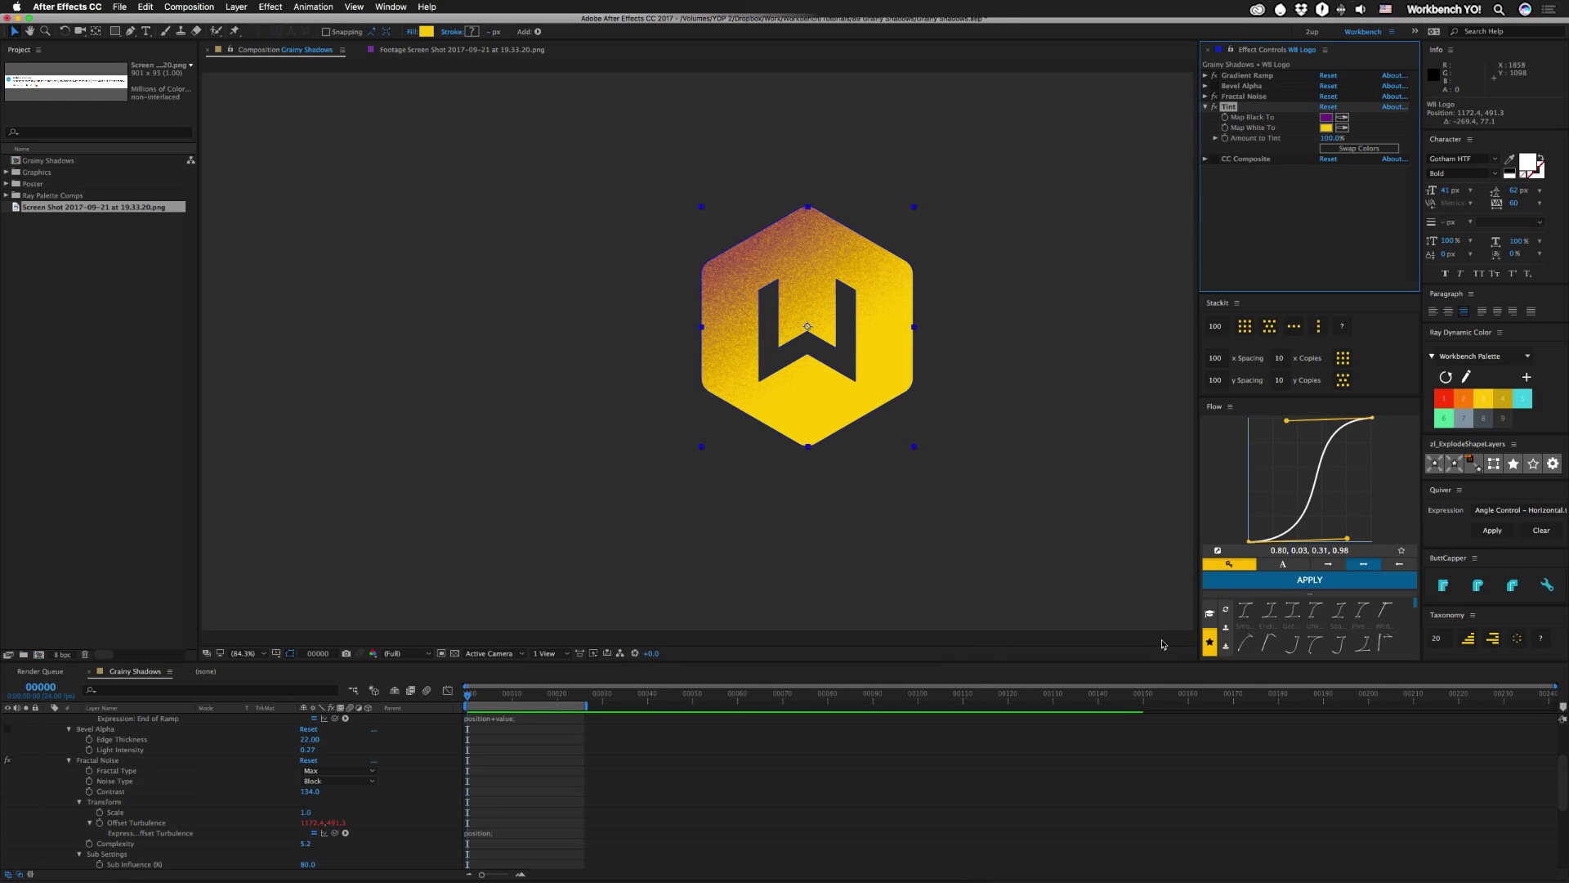
pyautogui.click(1215, 106)
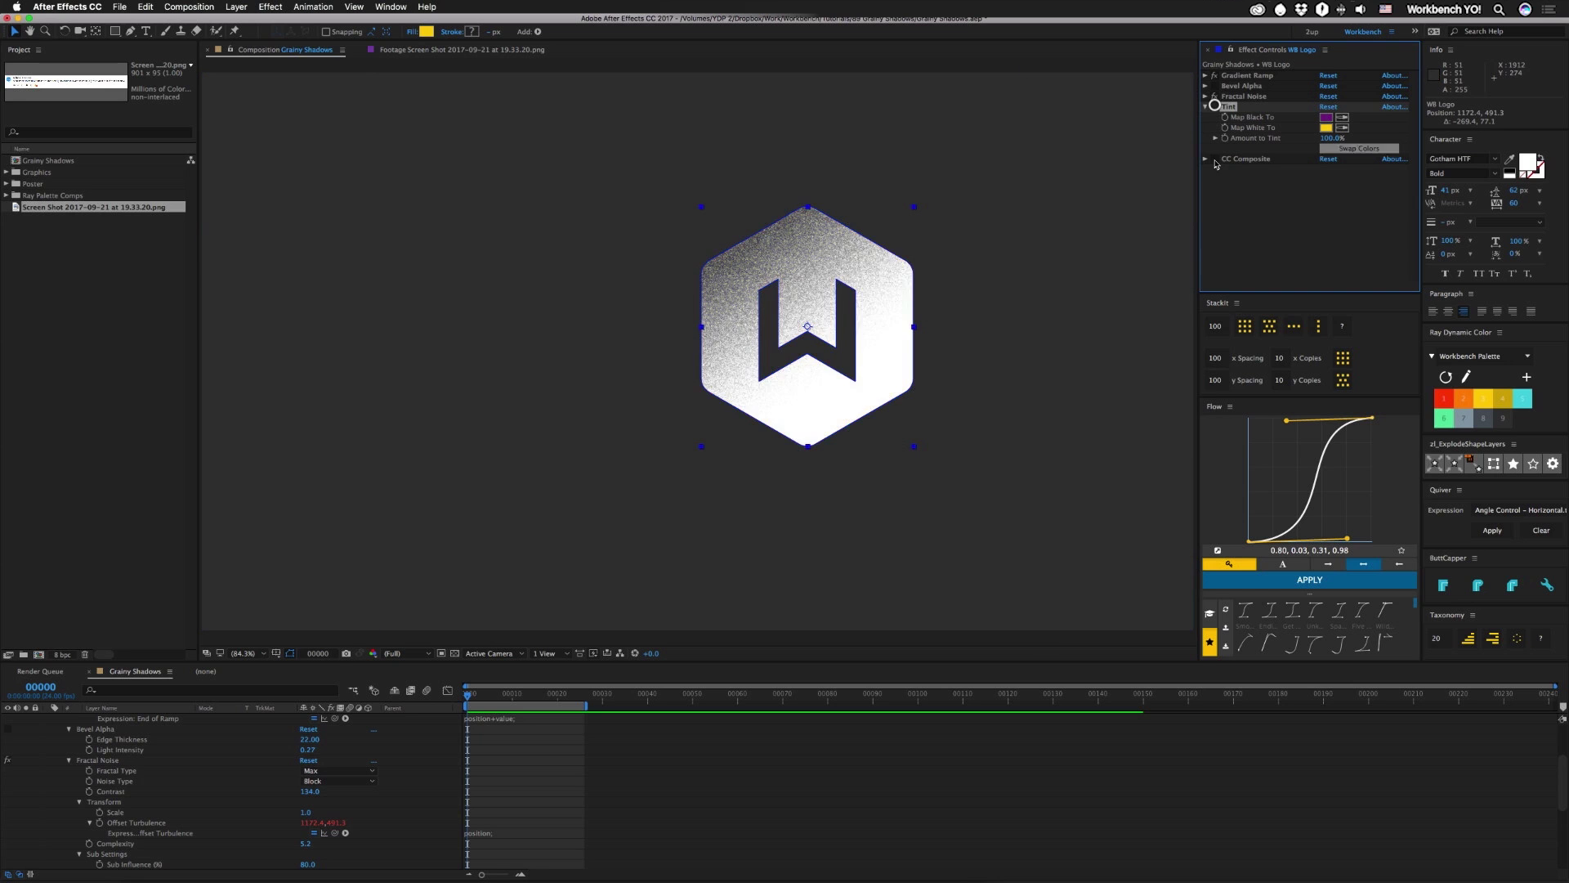
# Step: Enable CC Composite in Multiply, comparing it on and off, for yellow logo with grainy shading
pyautogui.click(1215, 159)
pyautogui.click(1205, 159)
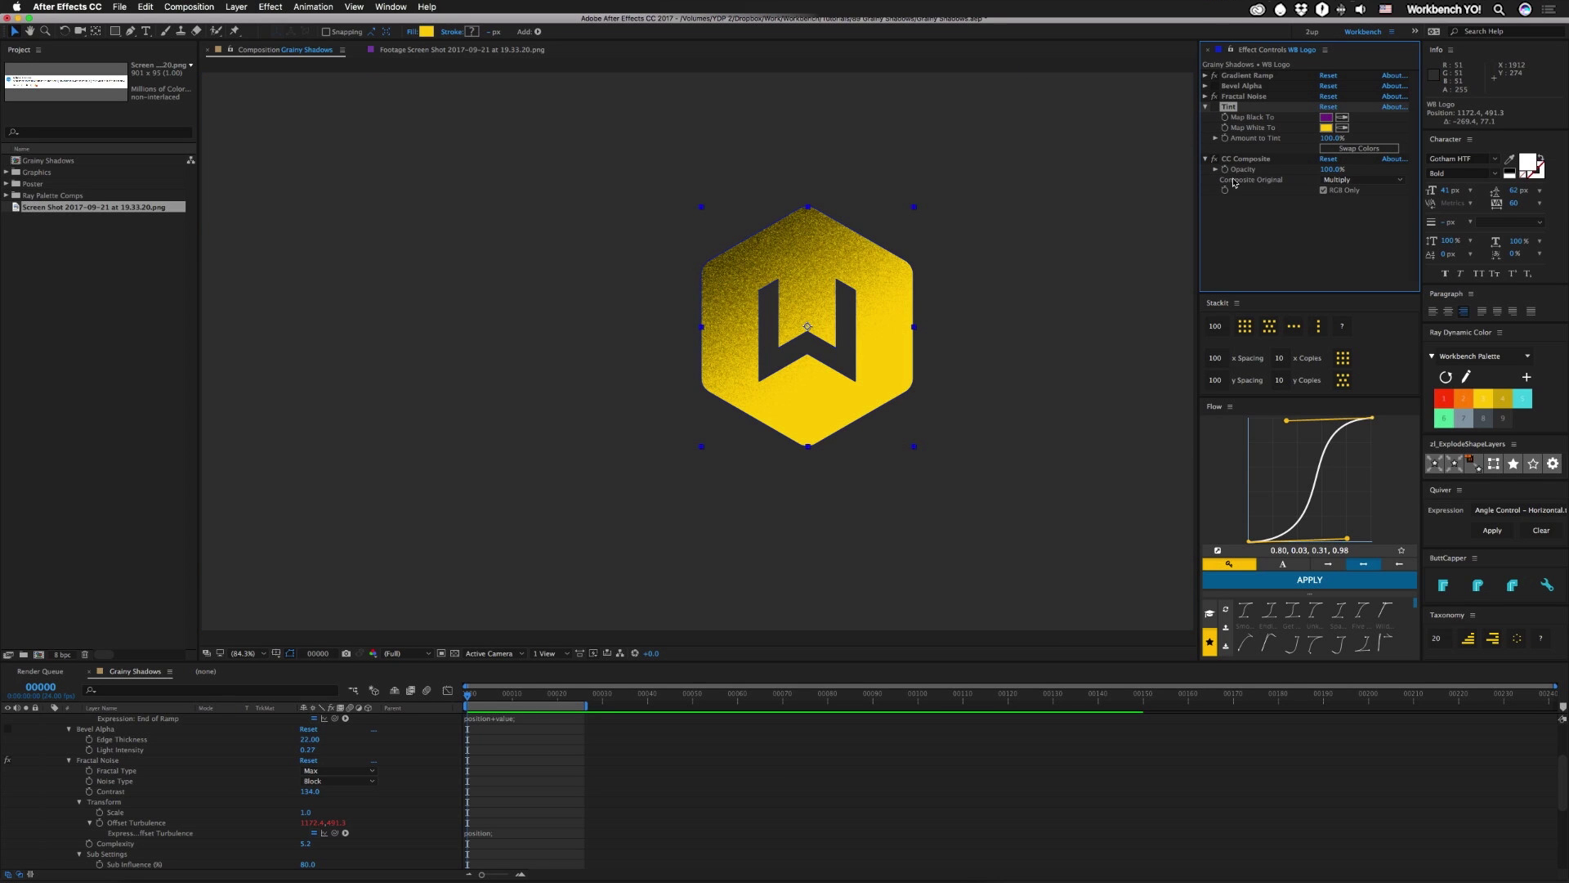
pyautogui.click(1215, 159)
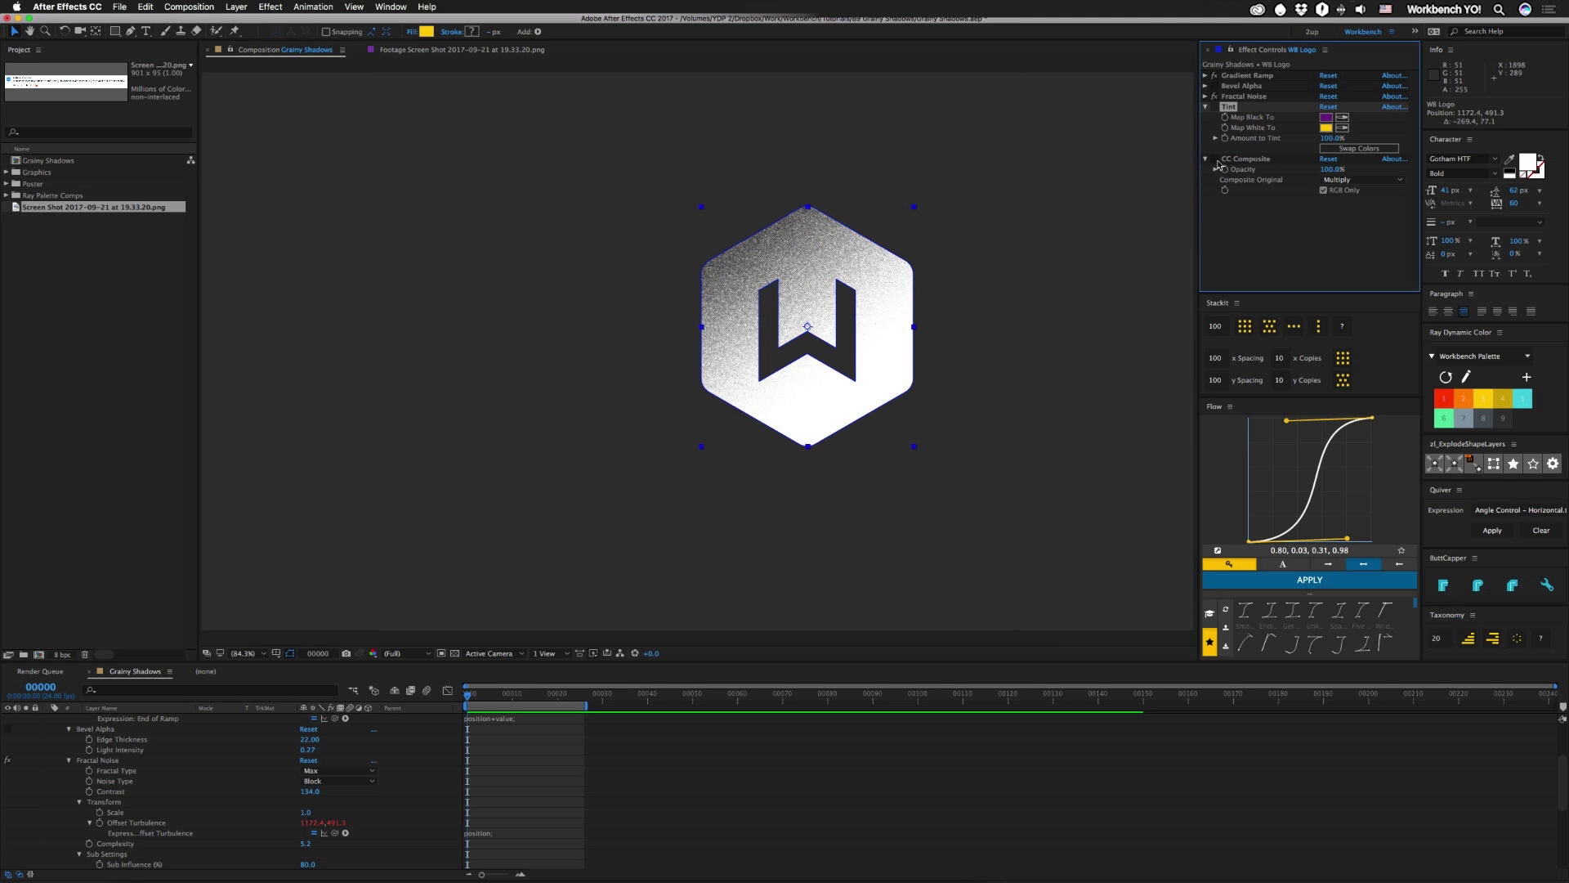
pyautogui.click(1215, 159)
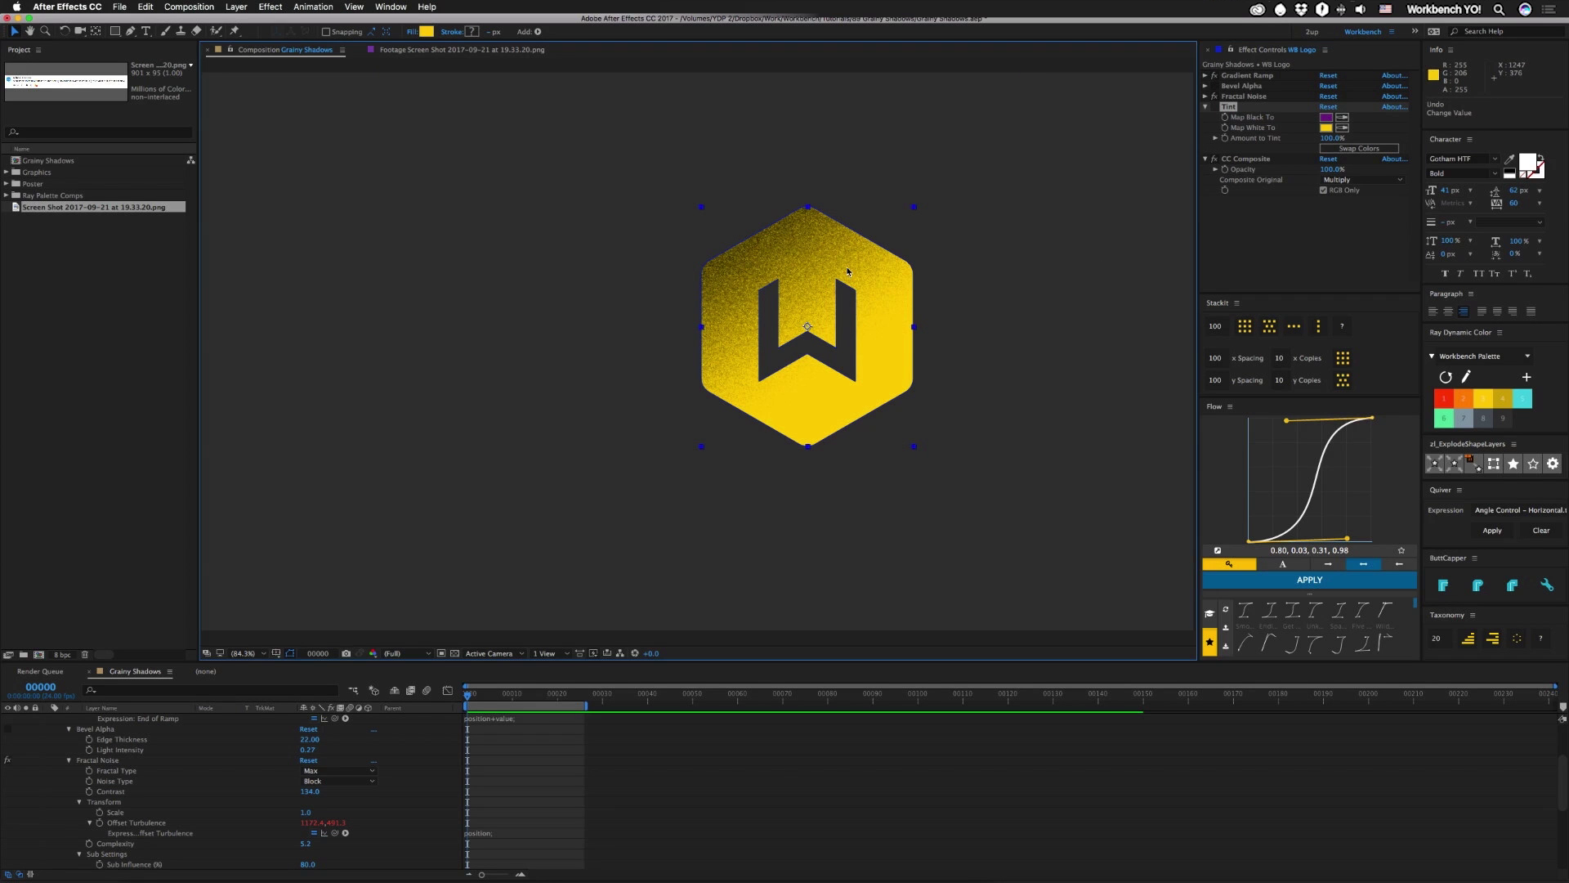
pyautogui.moveTo(848, 272); pyautogui.dragTo(746, 292)
pyautogui.click(1233, 106)
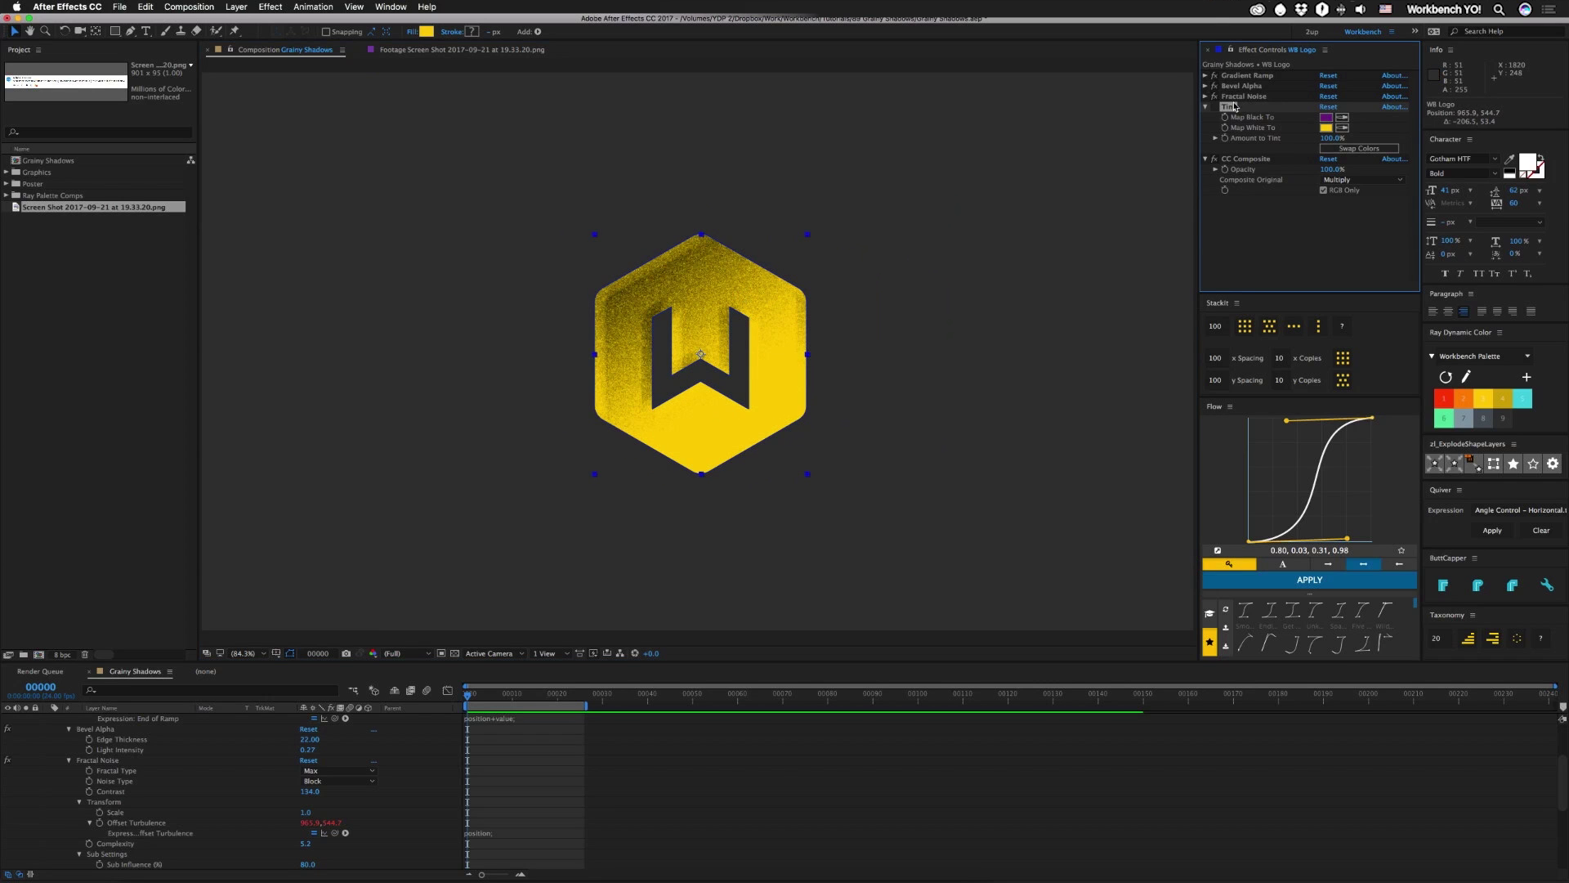
# Step: Set Bevel Alpha Edge Thickness to 9.90 and try Multiply before returning Fractal Noise blending to Add
pyautogui.click(1206, 85)
pyautogui.moveTo(1328, 96); pyautogui.dragTo(1265, 112)
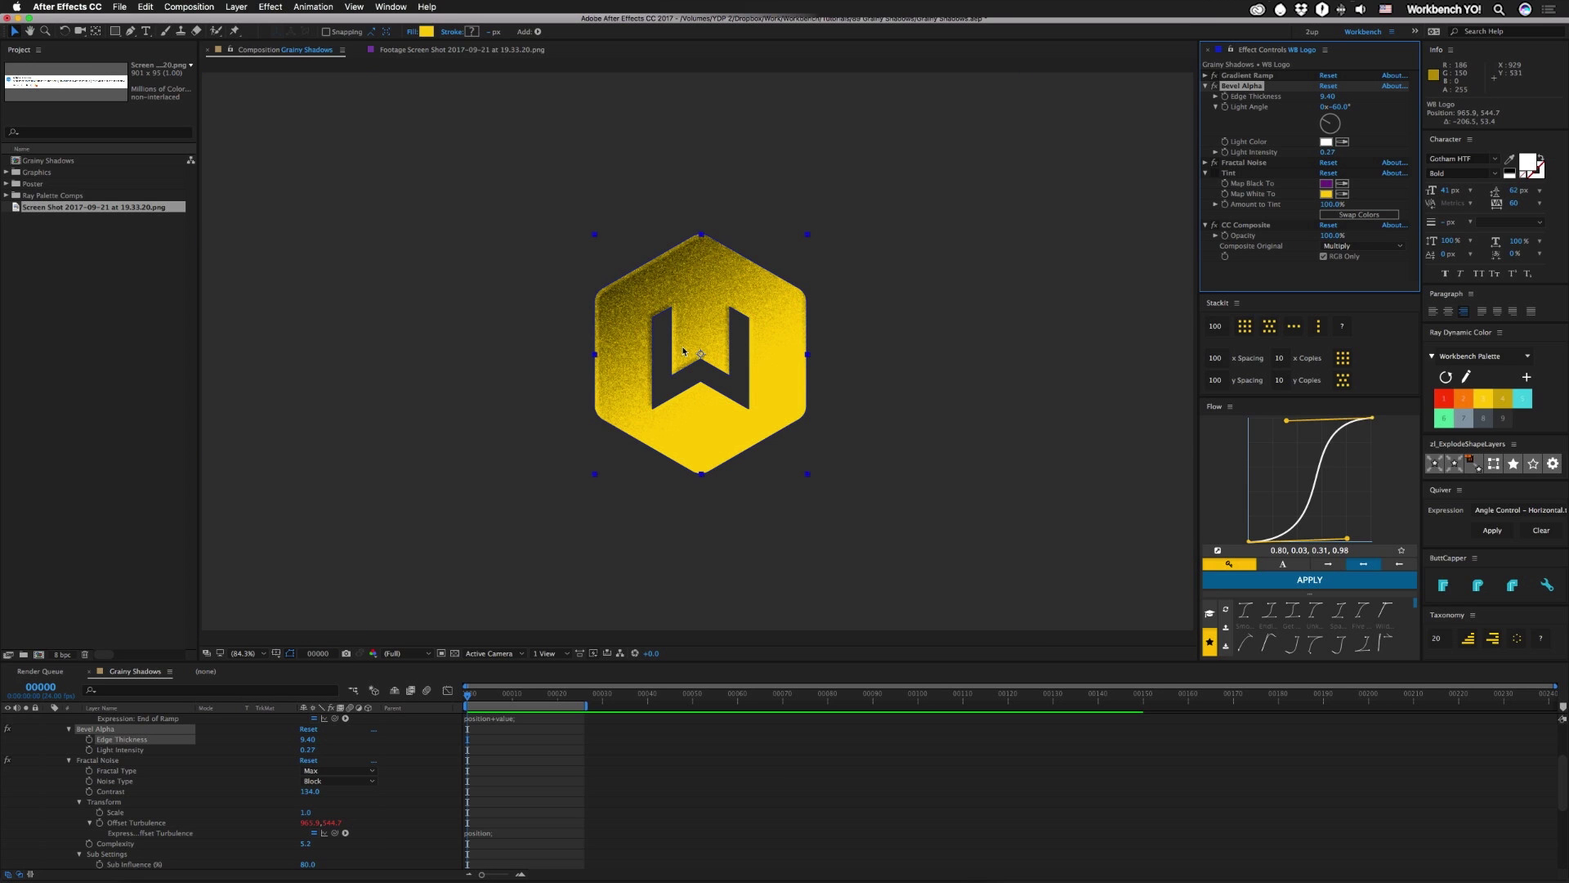
pyautogui.click(1205, 162)
pyautogui.scroll(-3, 1208, 168)
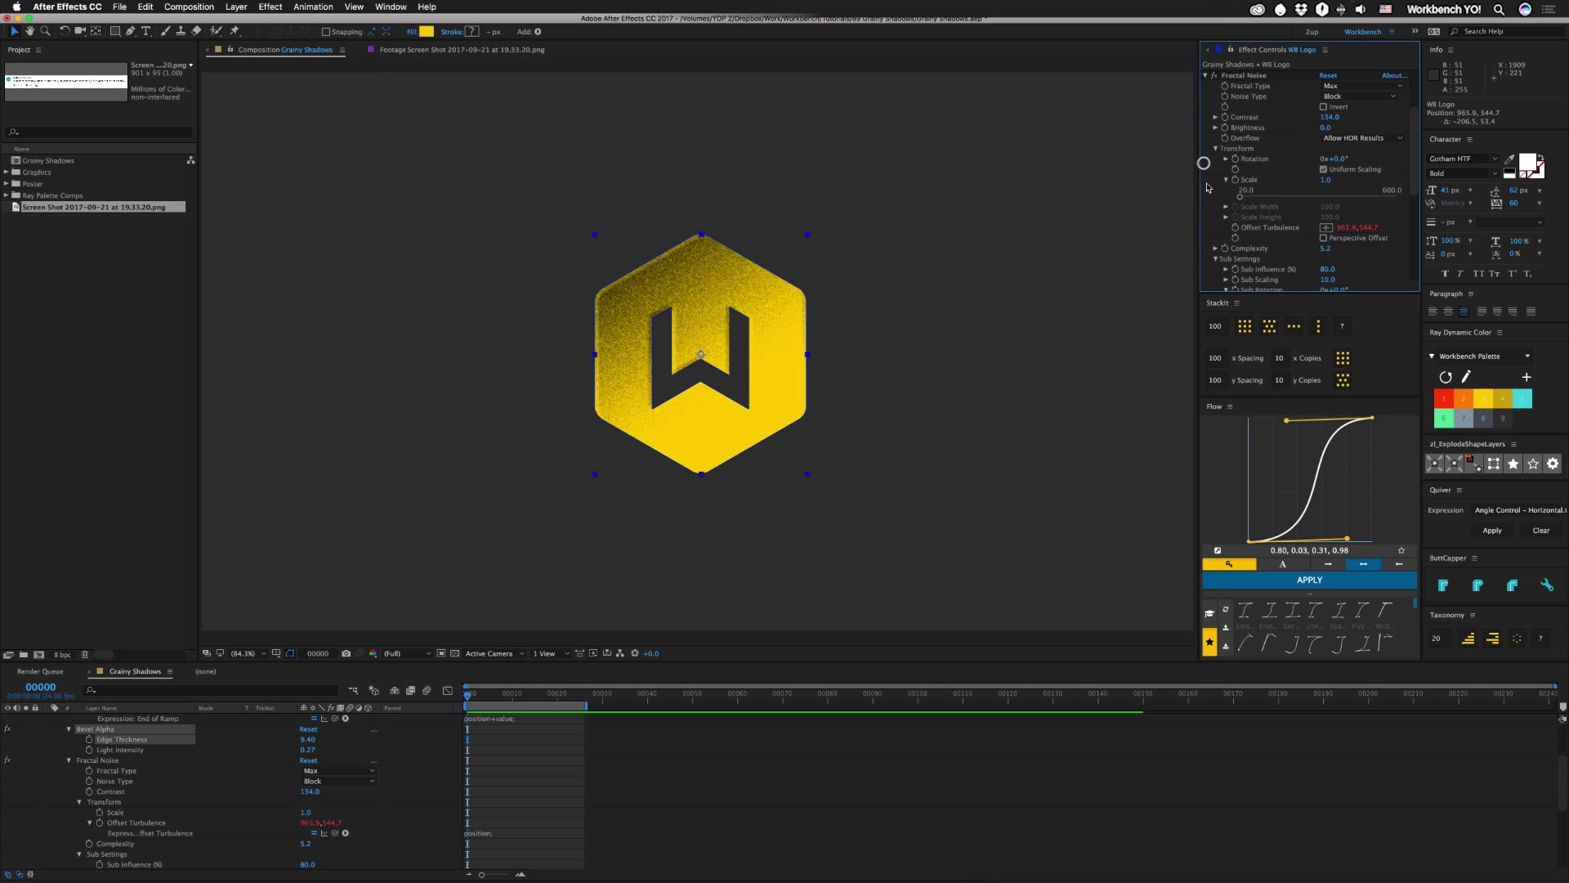
pyautogui.scroll(-5, 1294, 227)
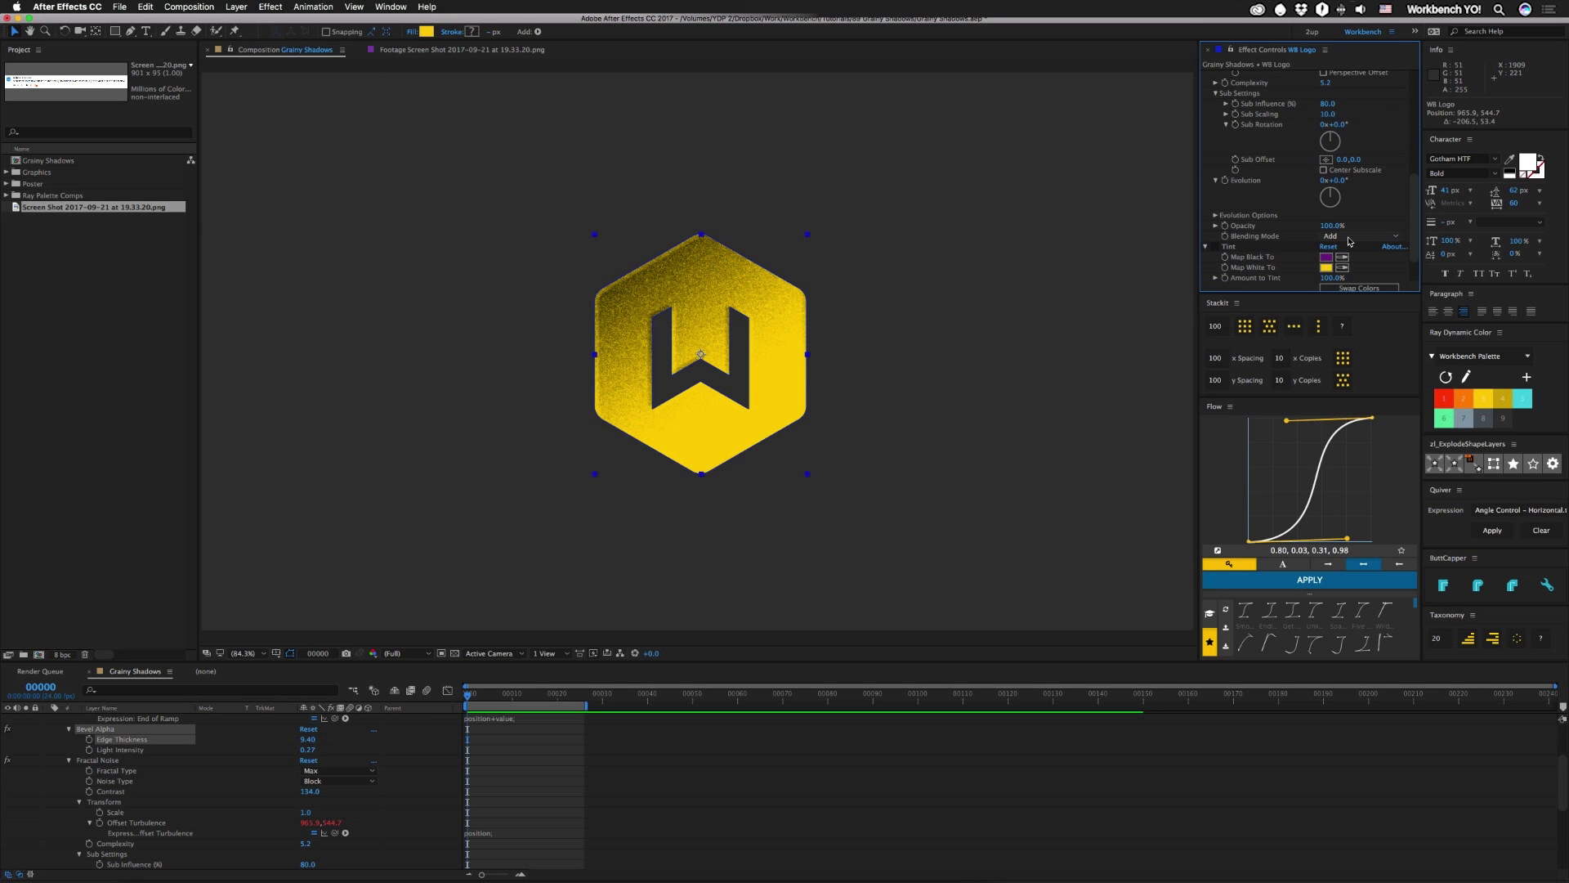
pyautogui.click(1350, 241)
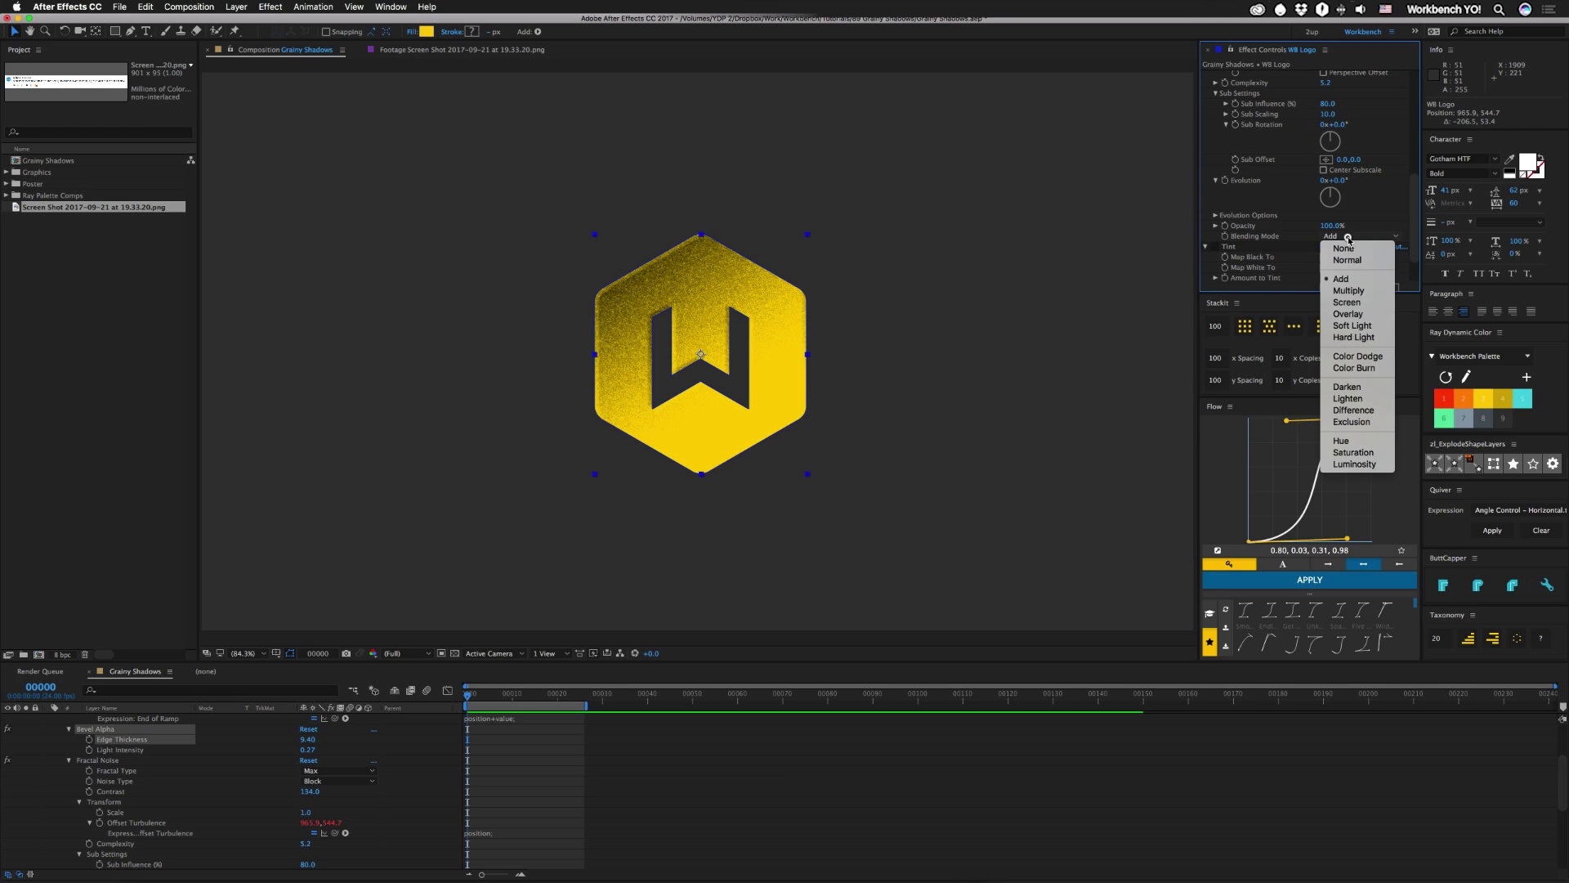
pyautogui.click(1344, 291)
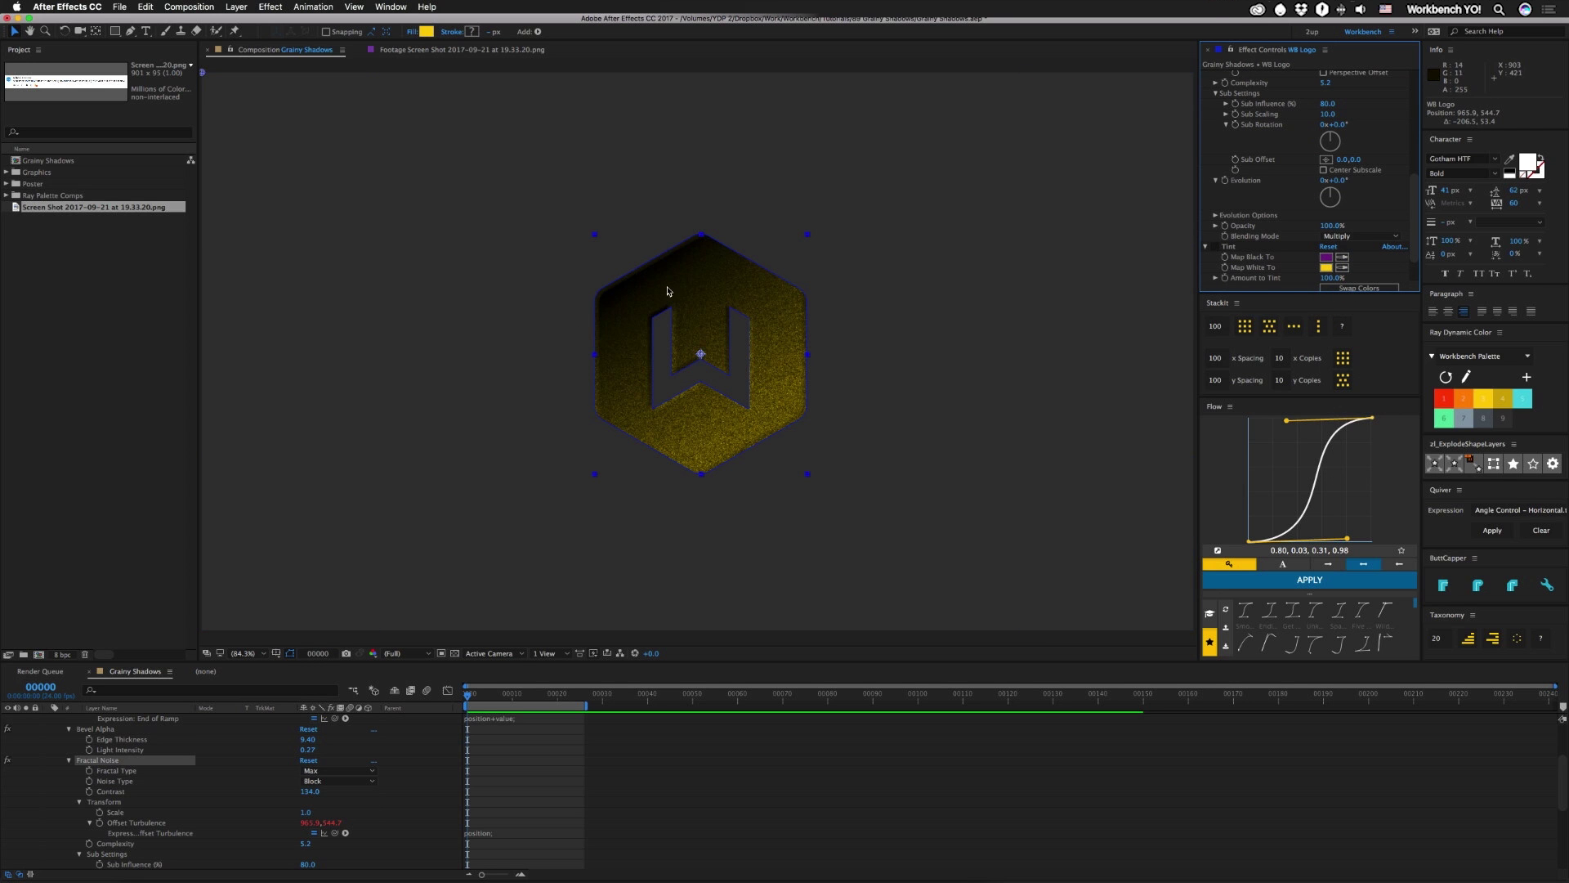
pyautogui.click(1365, 237)
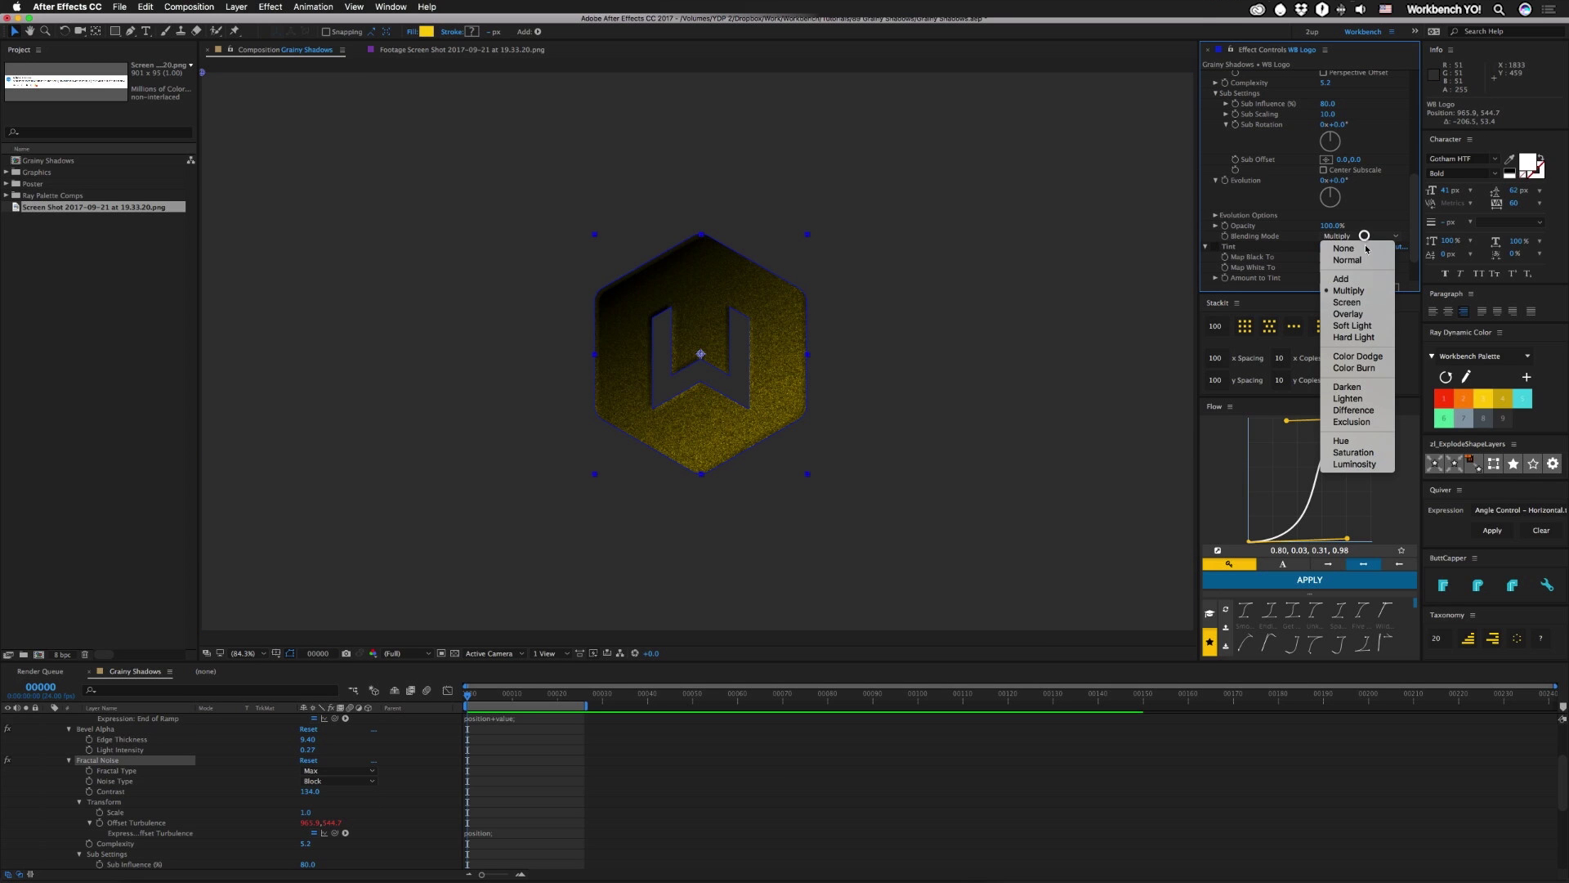
pyautogui.click(1353, 281)
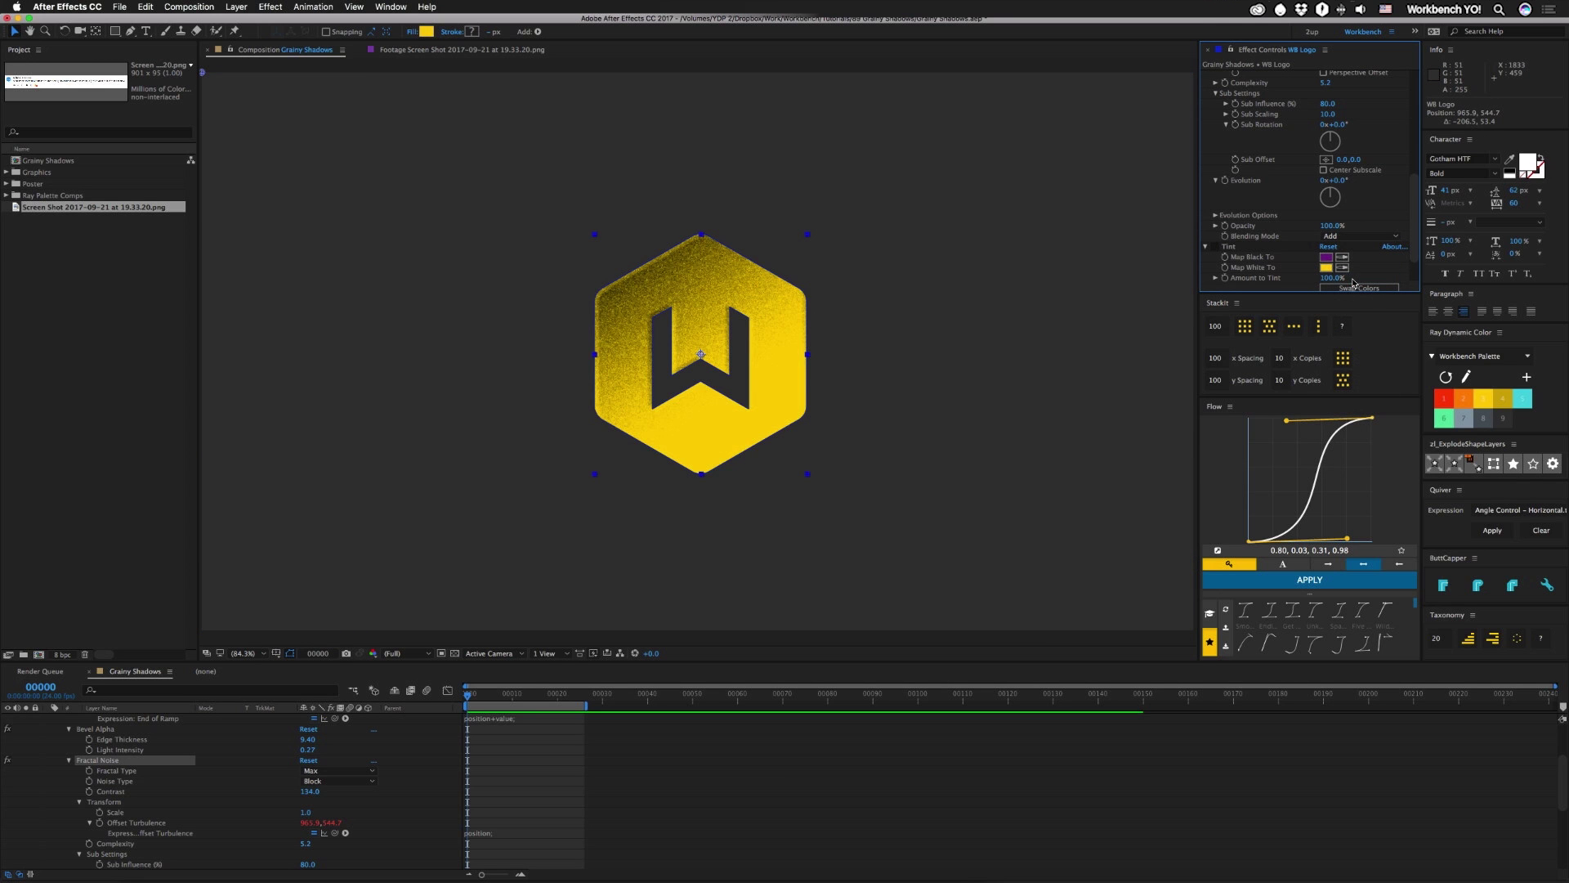